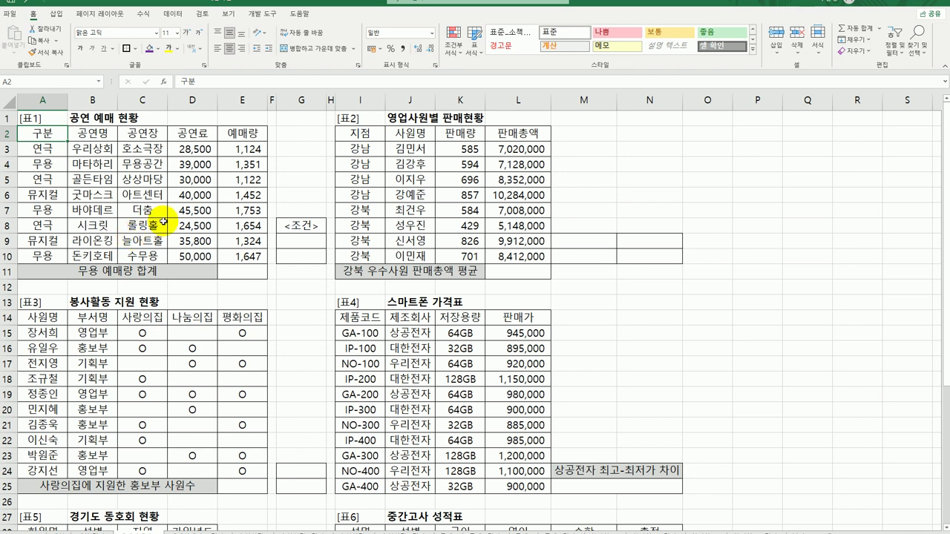
# Step: Enter the DSUM criteria for 표1 manually: the heading 구분 in G9 and 무용 in G10
pyautogui.click(247, 271)
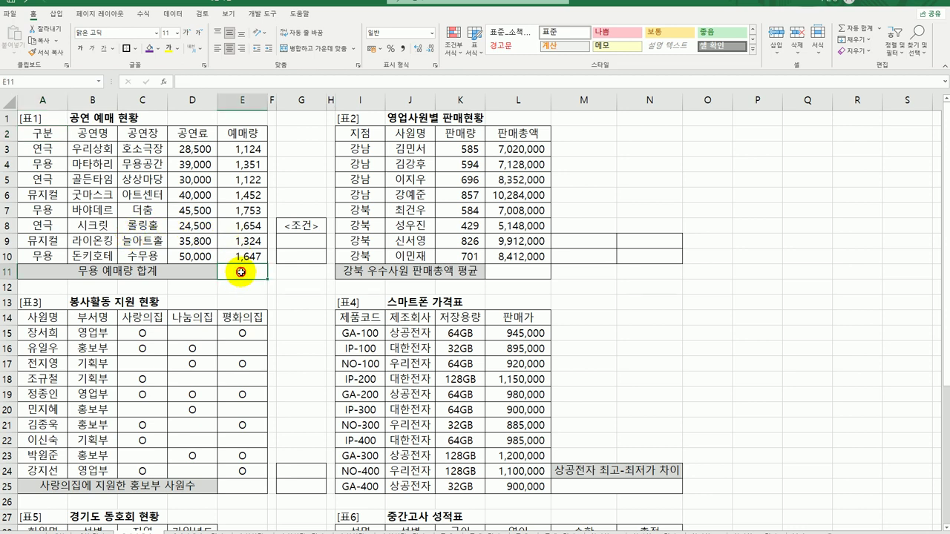
pyautogui.click(304, 238)
pyautogui.click(305, 257)
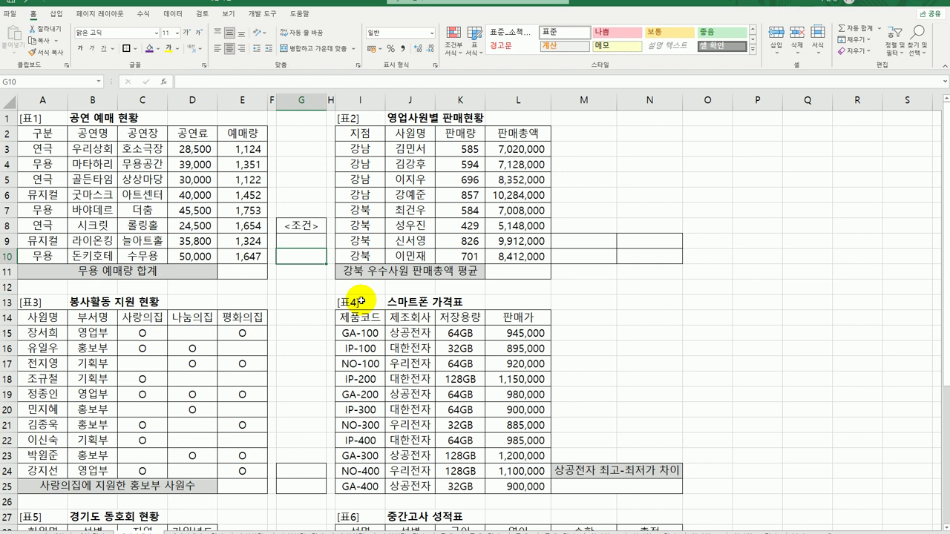
pyautogui.press('Up')
pyautogui.write('구분')
pyautogui.press('Return')
pyautogui.write('무용')
pyautogui.press('Return')
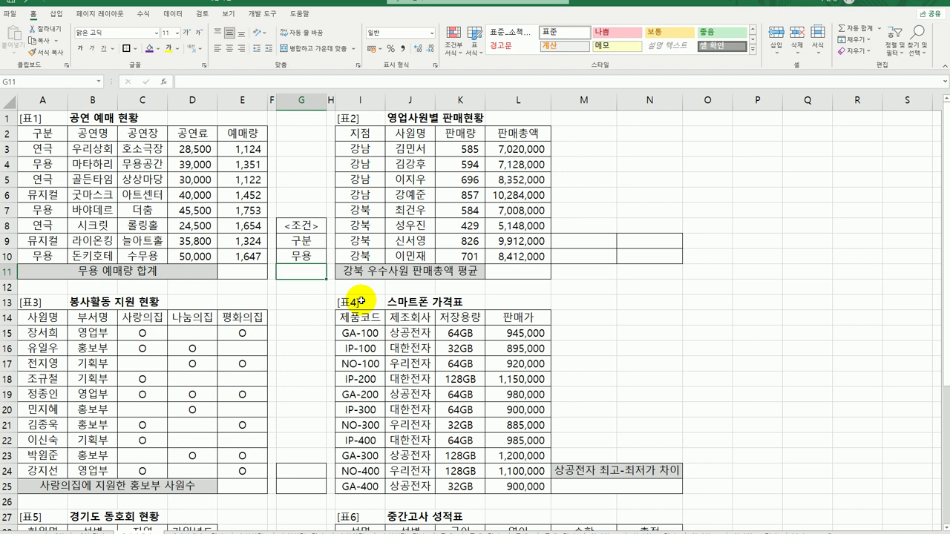
# Step: Copy the 구분 heading in A2 and 무용 in A4 into the condition range G9:G10
pyautogui.click(46, 134)
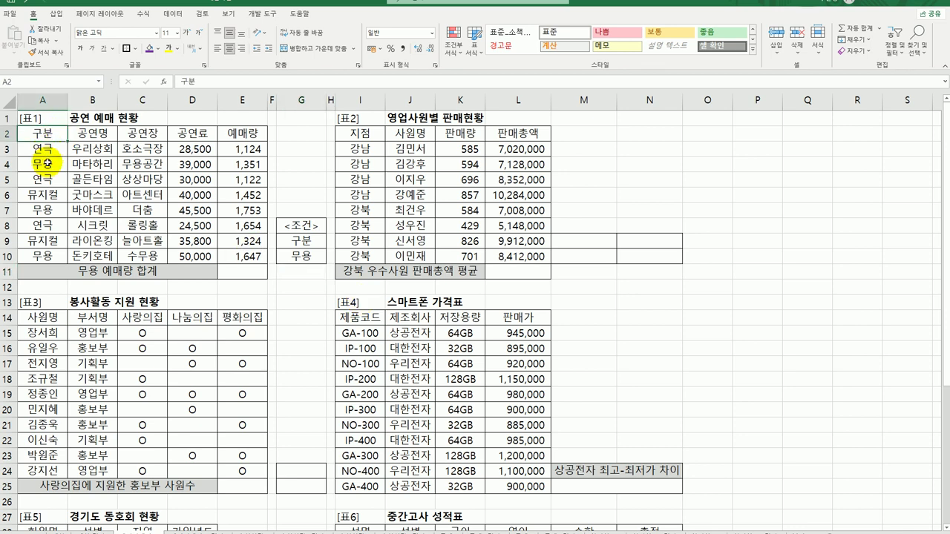
pyautogui.keyDown('ctrl'); pyautogui.click(46, 164); pyautogui.keyUp('ctrl')
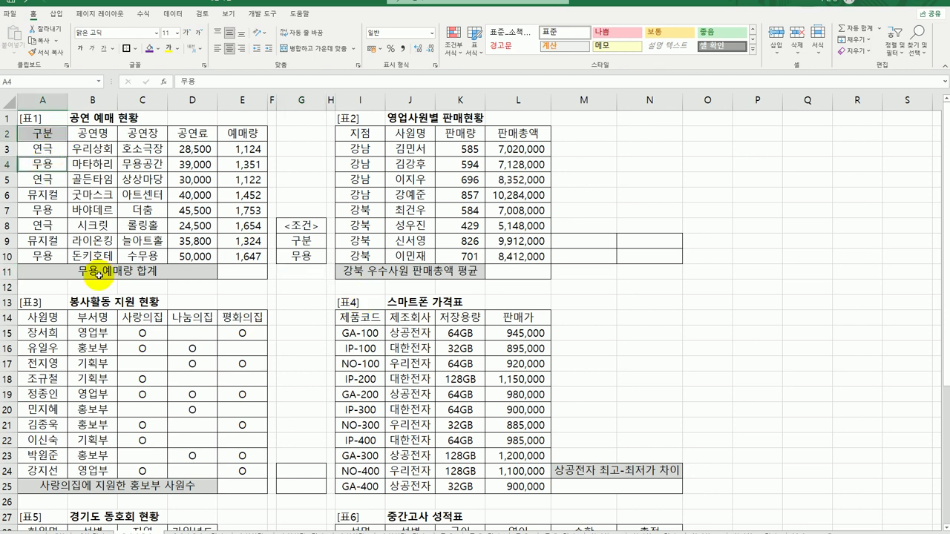
pyautogui.hotkey('ctrl', 'c')
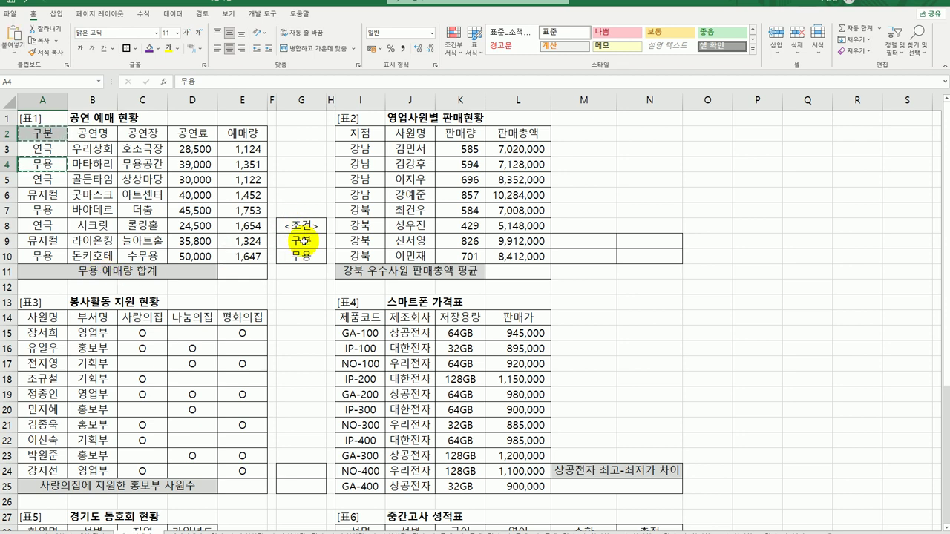
pyautogui.click(303, 241)
pyautogui.hotkey('ctrl', 'v')
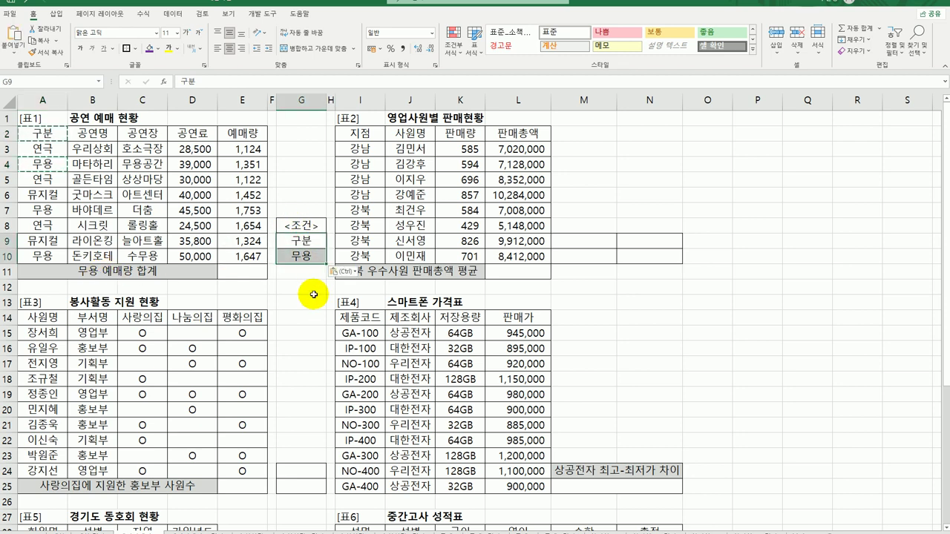
pyautogui.click(304, 260)
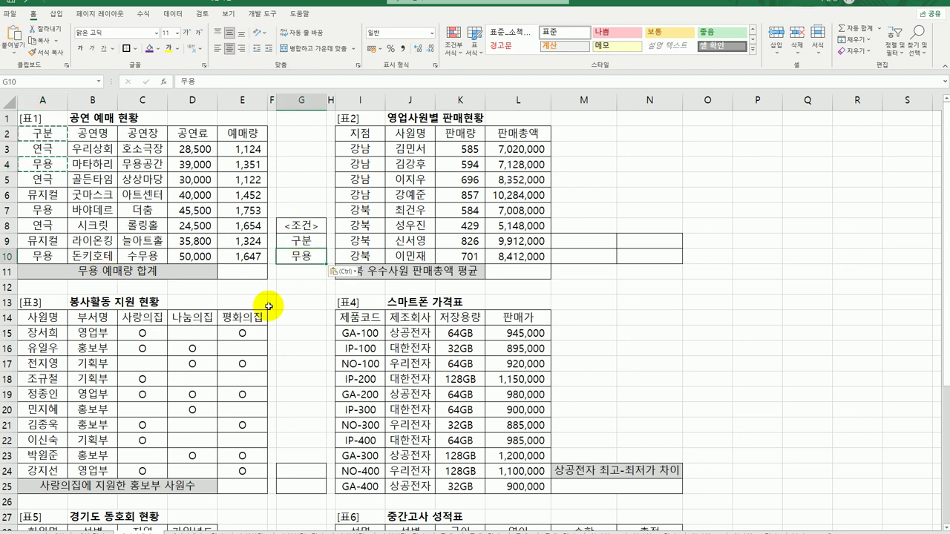
# Step: Start a DSUM formula in E11 through its function arguments, with A2:E10 as the database range
pyautogui.click(244, 271)
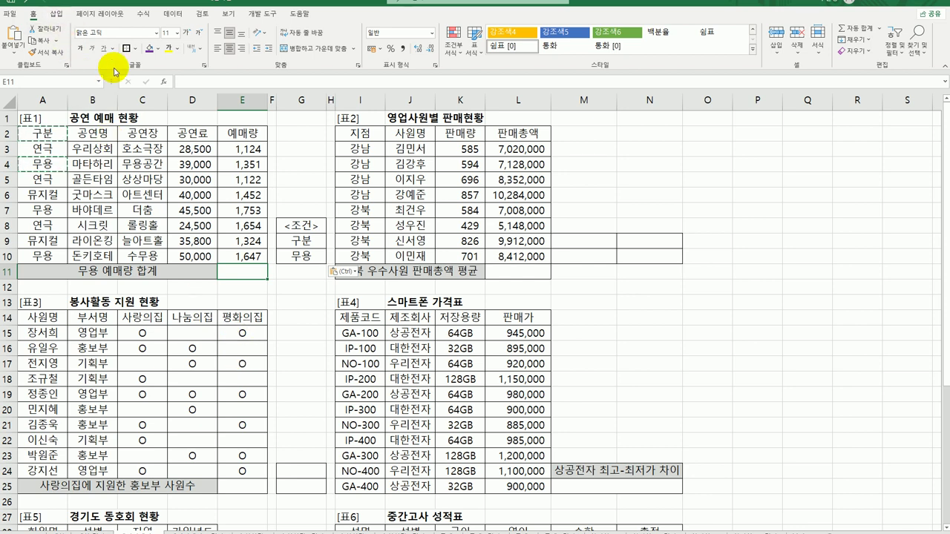
pyautogui.write('=')
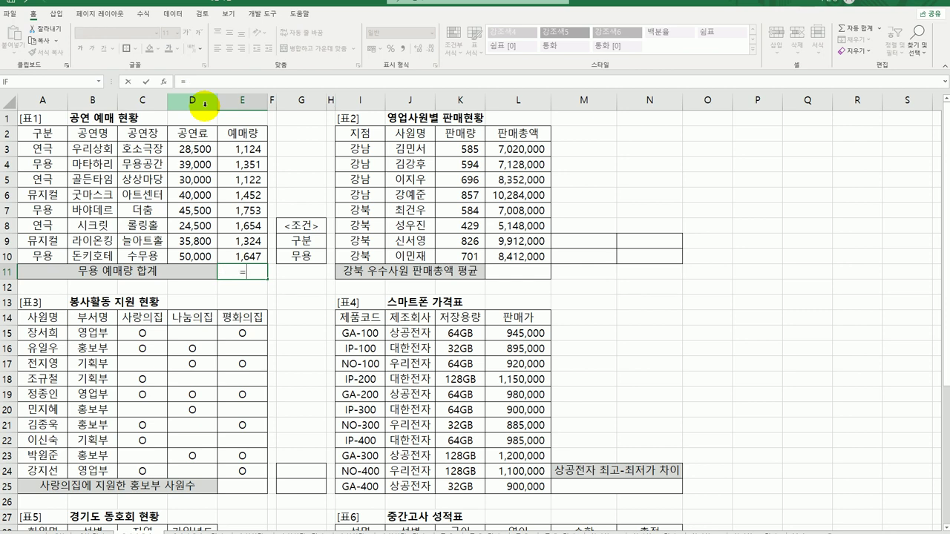
pyautogui.write('d')
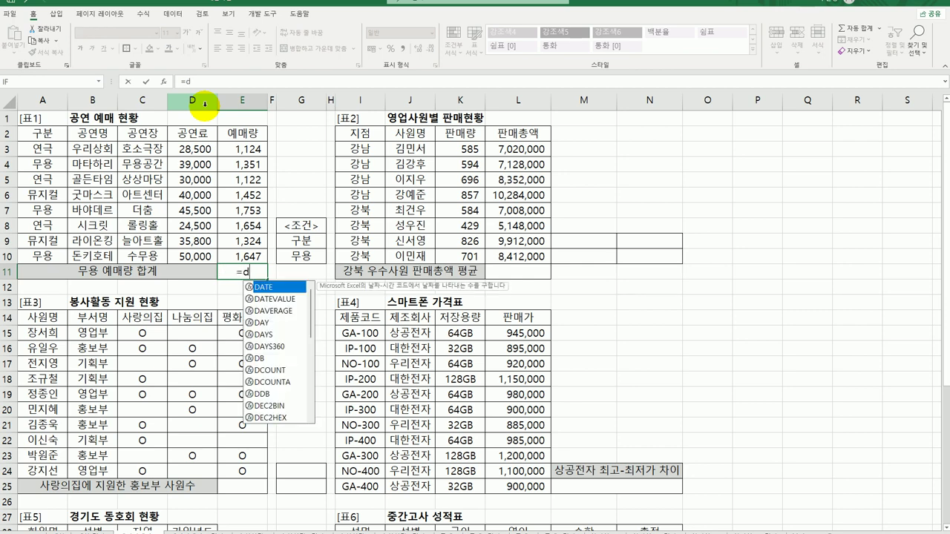
pyautogui.write('sum')
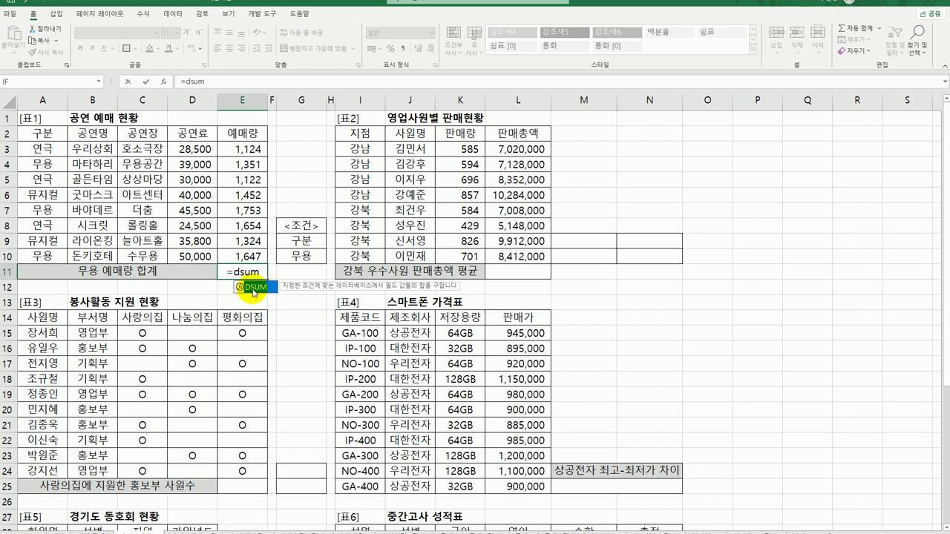
pyautogui.doubleClick(255, 289)
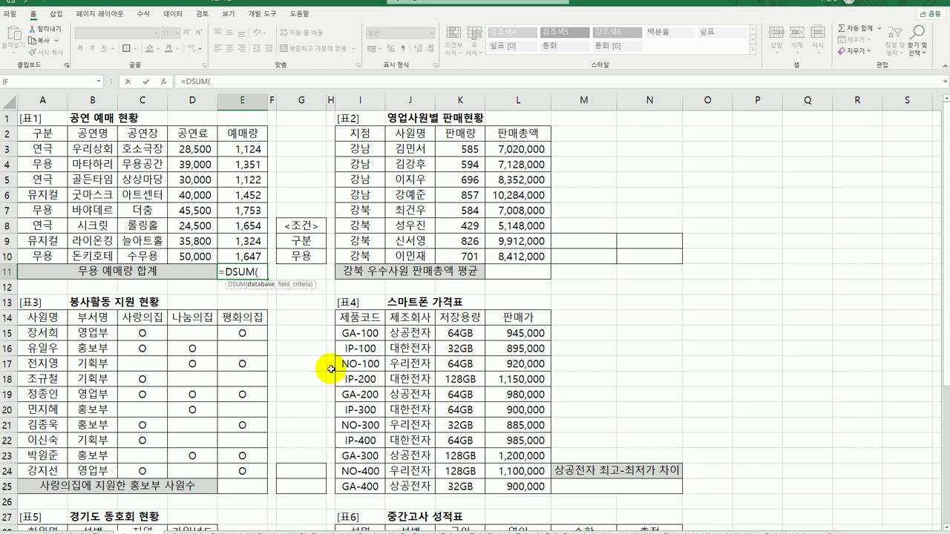
pyautogui.click(167, 84)
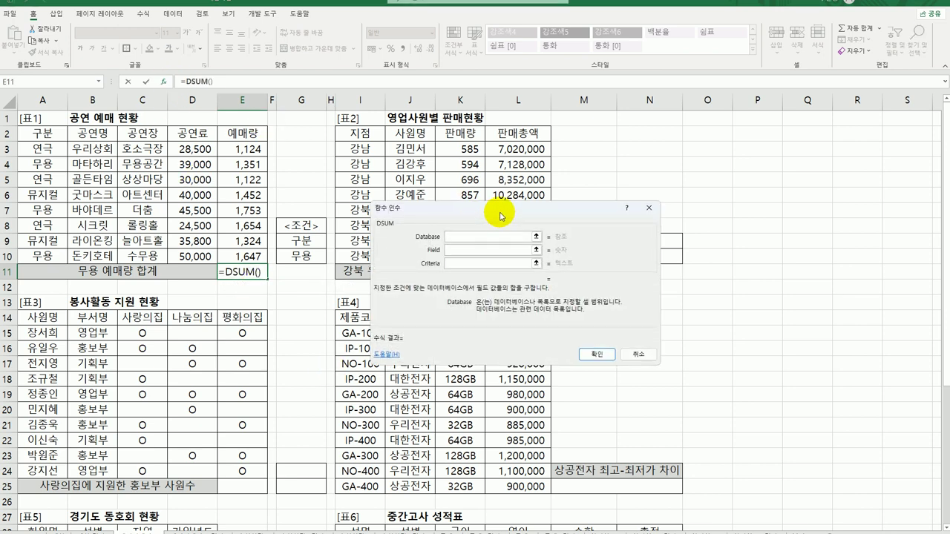
pyautogui.moveTo(500, 214); pyautogui.dragTo(486, 185)
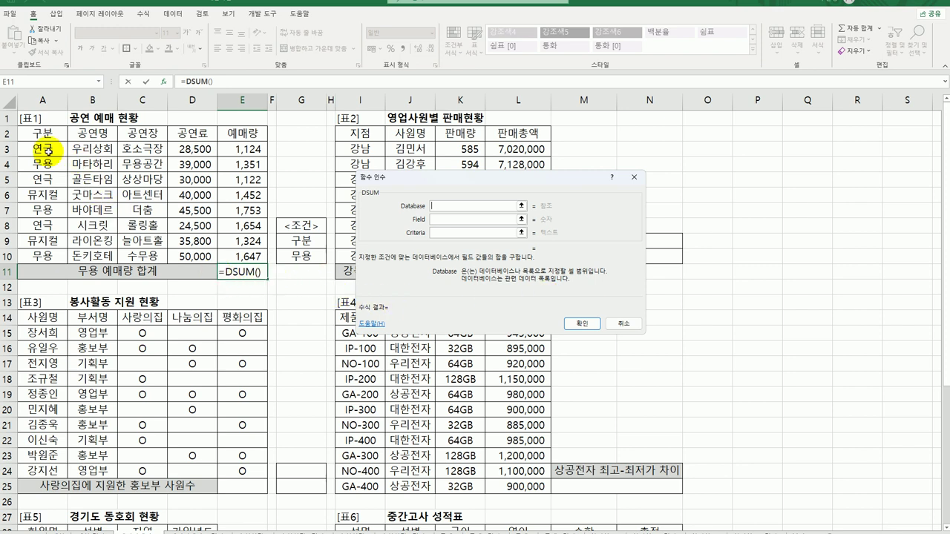
pyautogui.moveTo(42, 133); pyautogui.dragTo(235, 139)
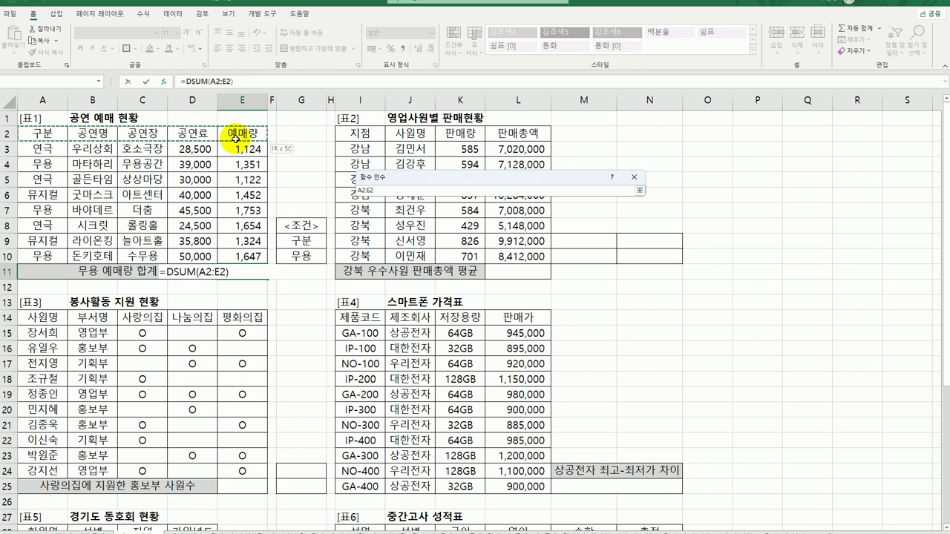
pyautogui.moveTo(42, 132); pyautogui.dragTo(250, 255)
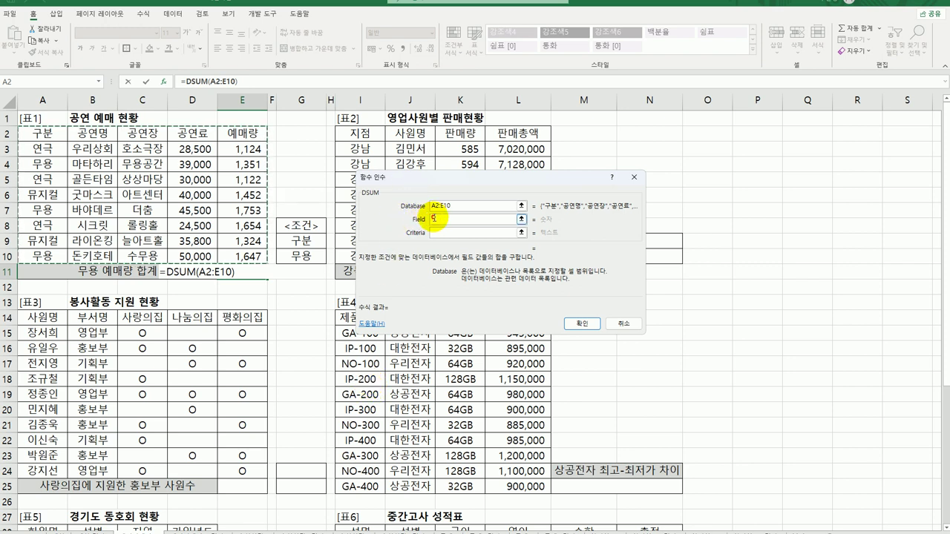
pyautogui.click(434, 220)
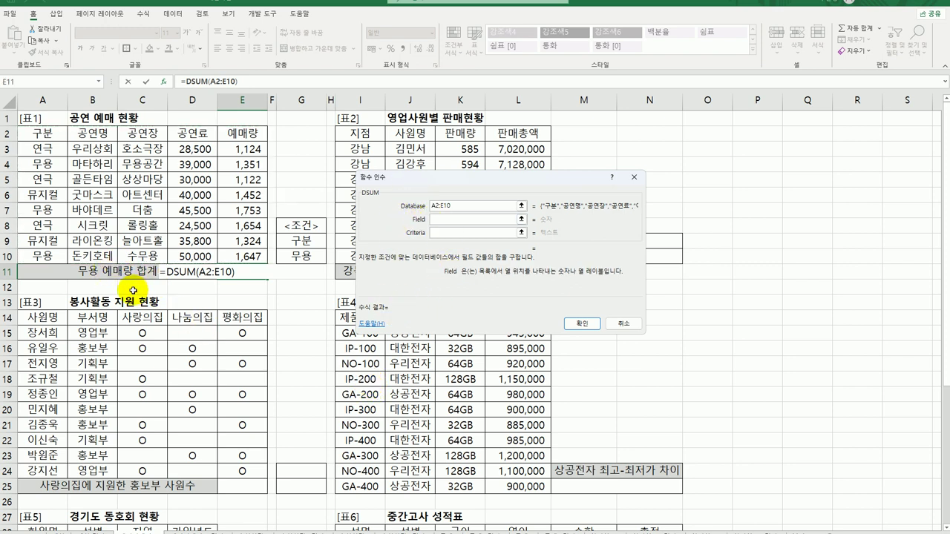
pyautogui.click(239, 134)
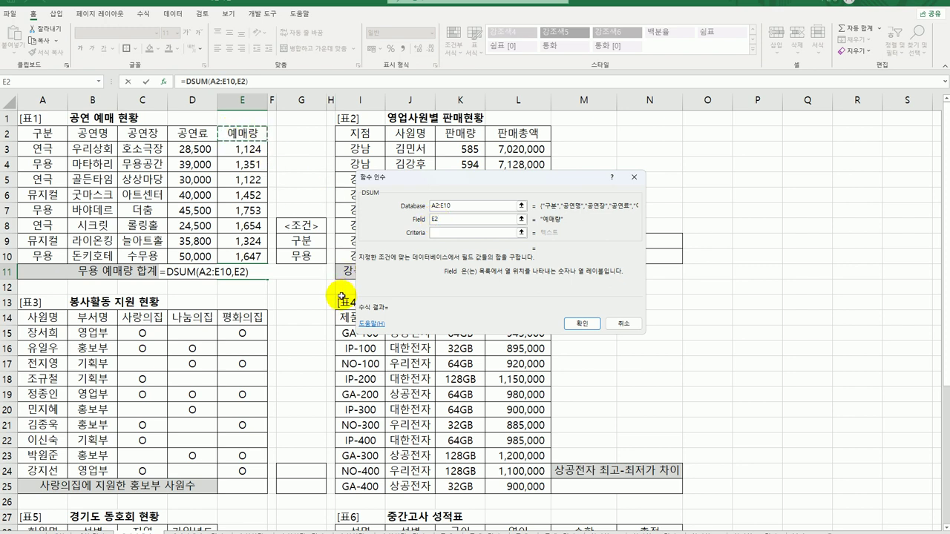
pyautogui.press('BackSpace')
pyautogui.press('BackSpace')
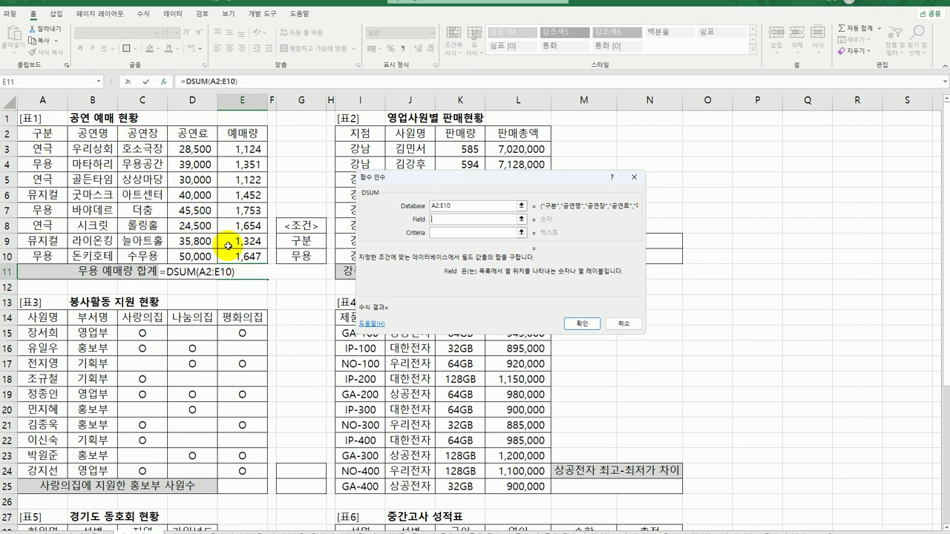
# Step: Set the DSUM field to 5 and the criteria to G9:G10, and complete the formula
pyautogui.write('5')
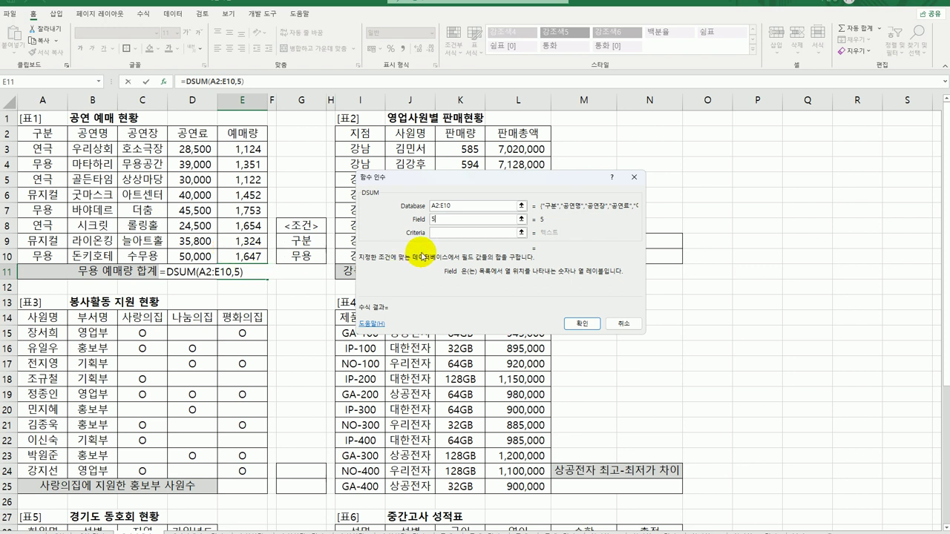
pyautogui.click(440, 234)
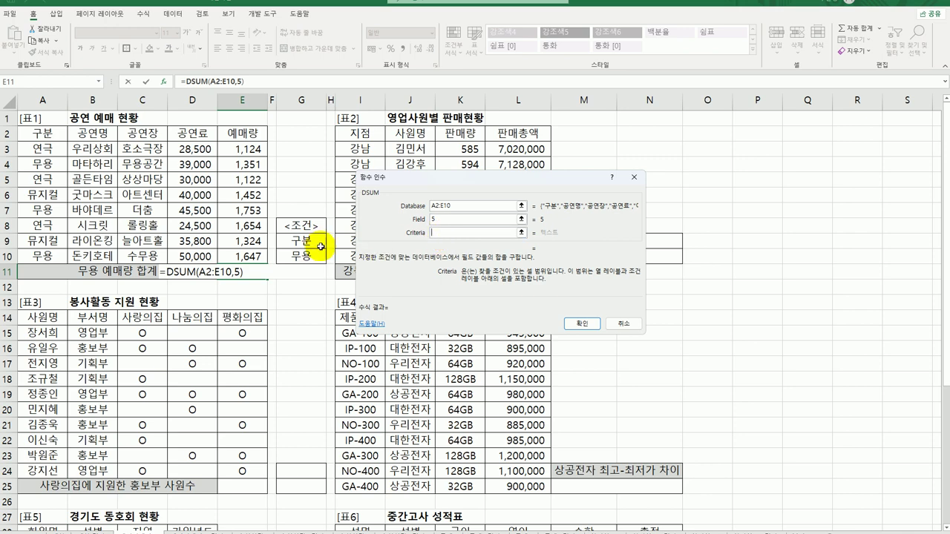
pyautogui.moveTo(302, 241); pyautogui.dragTo(302, 256)
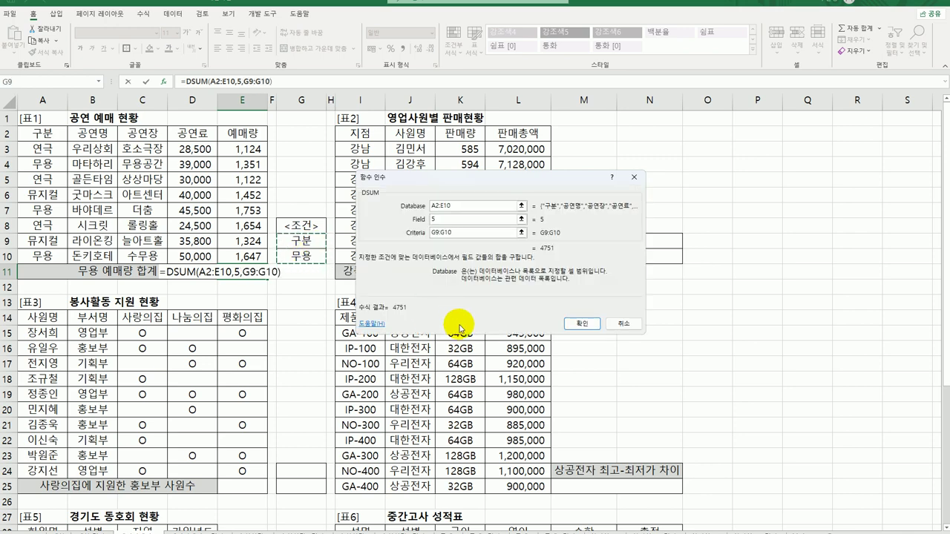
pyautogui.click(582, 323)
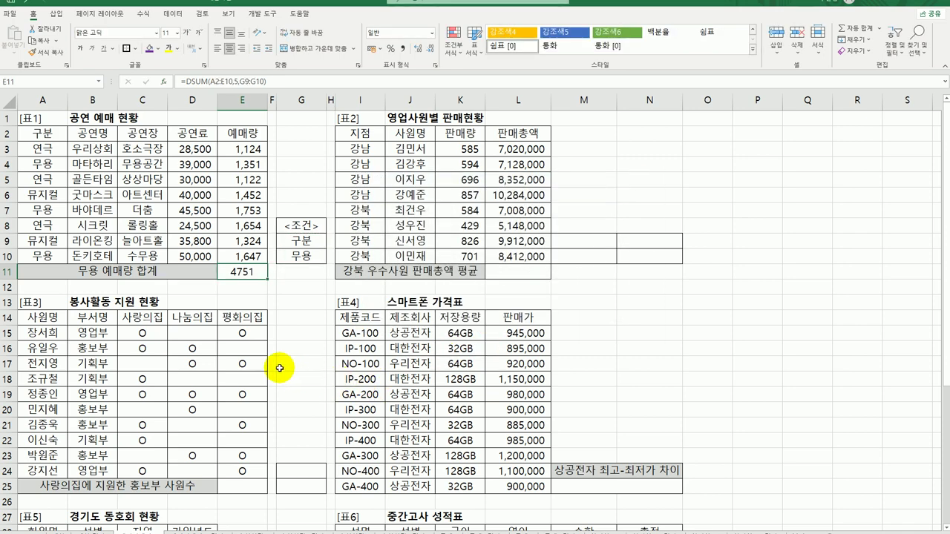
# Step: Append &"매" to the DSUM formula in E11 so the unit follows the total
pyautogui.doubleClick(252, 274)
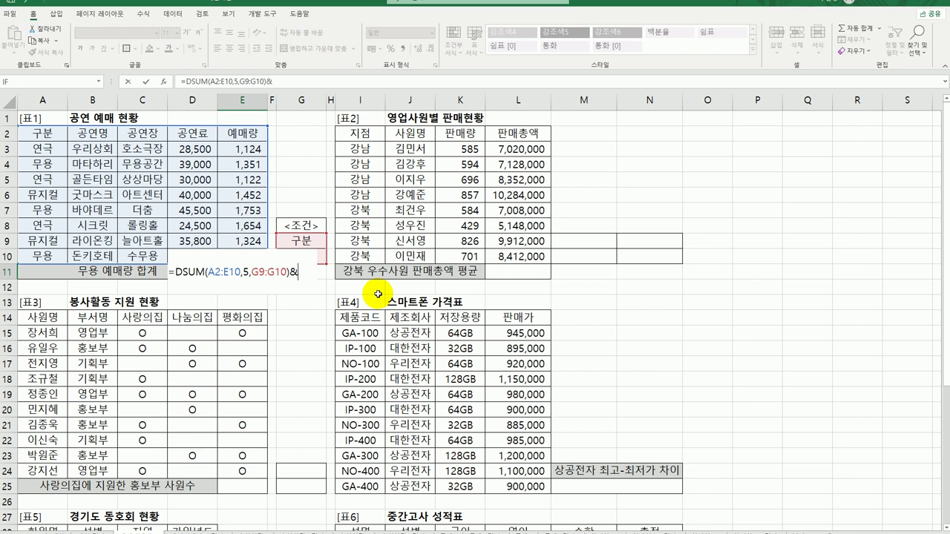
pyautogui.write('&"매')
pyautogui.write('"')
pyautogui.press('Return')
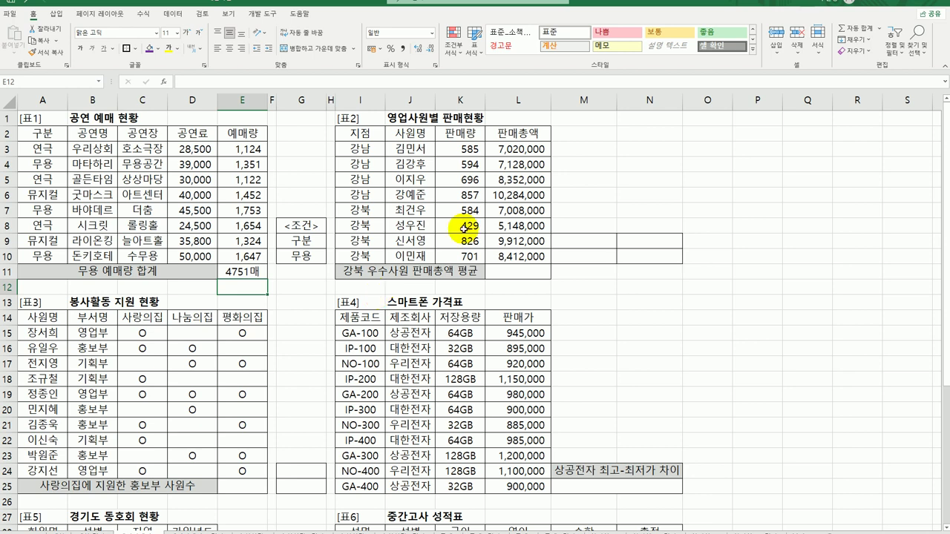
# Step: Copy the 지점 heading in I2 and 강북 in I7 into M9:M10 as 표2's branch condition
pyautogui.click(523, 272)
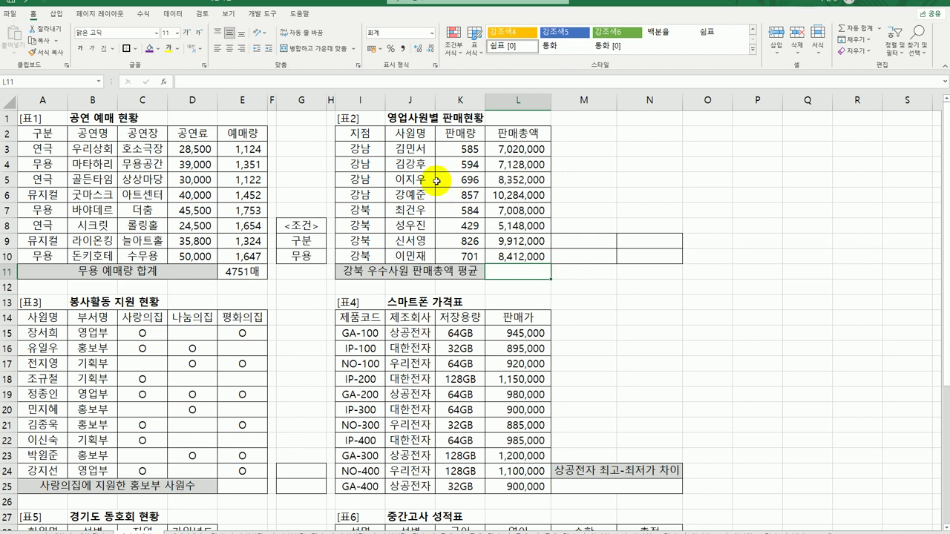
pyautogui.click(361, 134)
pyautogui.keyDown('ctrl'); pyautogui.click(360, 210); pyautogui.keyUp('ctrl')
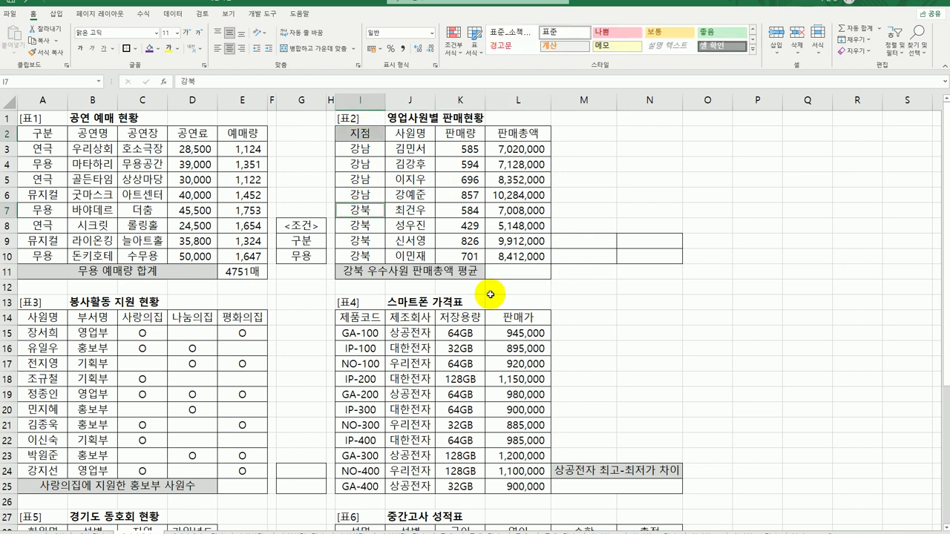
pyautogui.hotkey('ctrl', 'c')
pyautogui.click(579, 242)
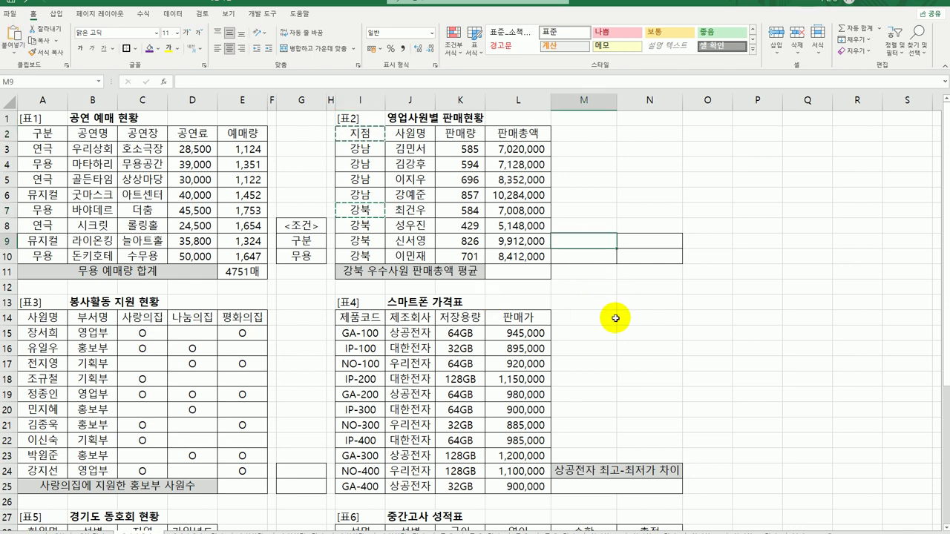
pyautogui.hotkey('ctrl', 'v')
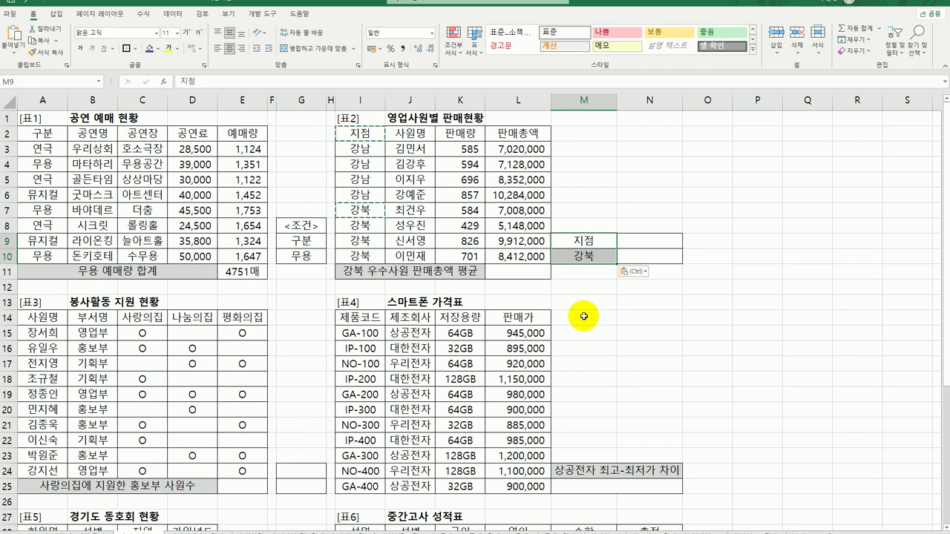
# Step: Copy the 판매량 heading from K2 into N9 and enter >=700 in N10 as 표2's sales condition
pyautogui.click(466, 134)
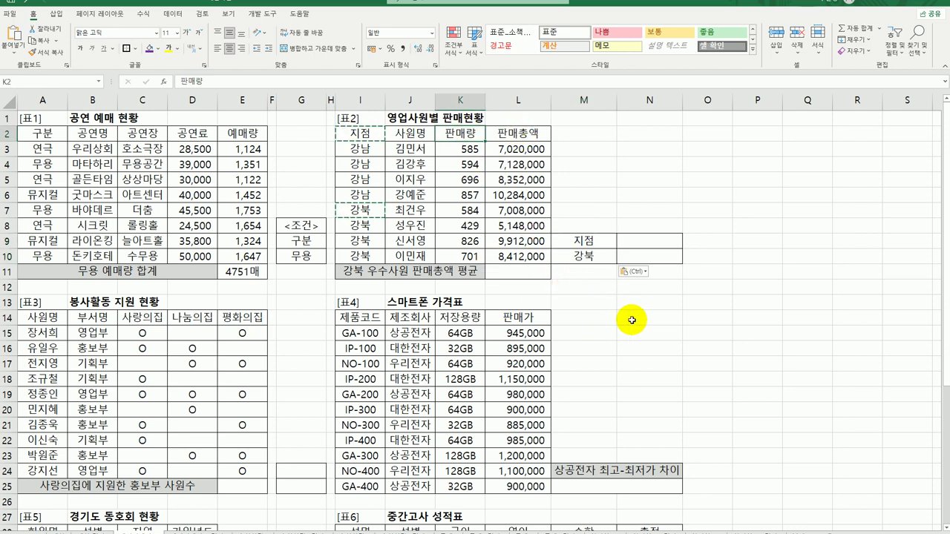
pyautogui.hotkey('ctrl', 'c')
pyautogui.click(655, 241)
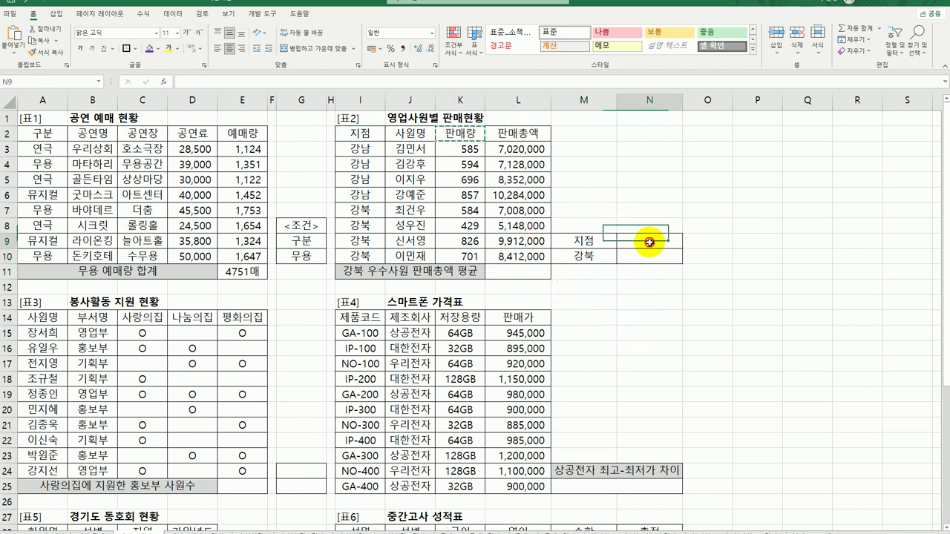
pyautogui.hotkey('ctrl', 'v')
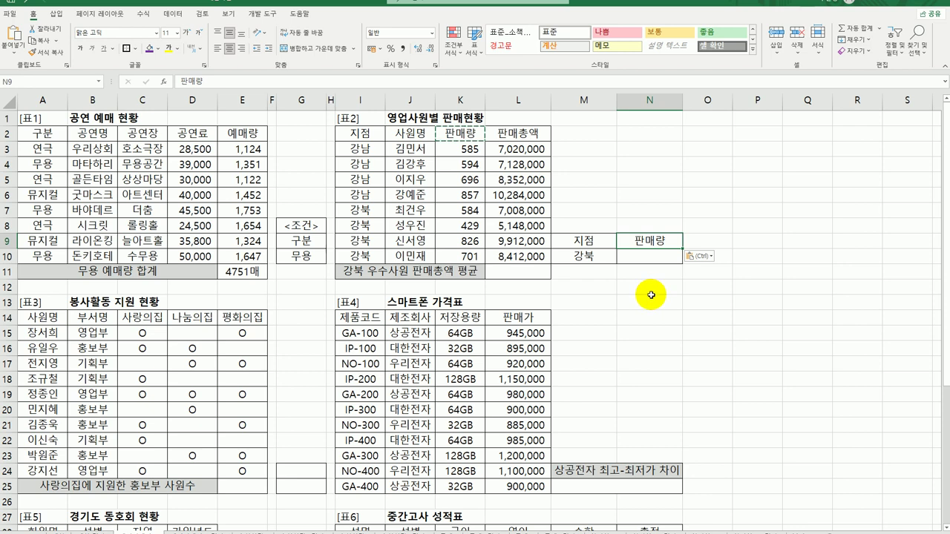
pyautogui.click(657, 256)
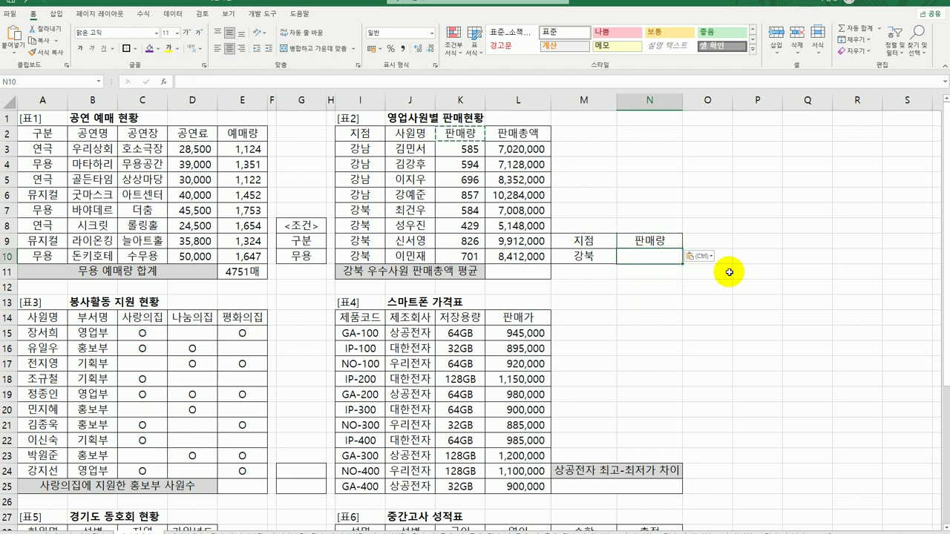
pyautogui.write('>=700')
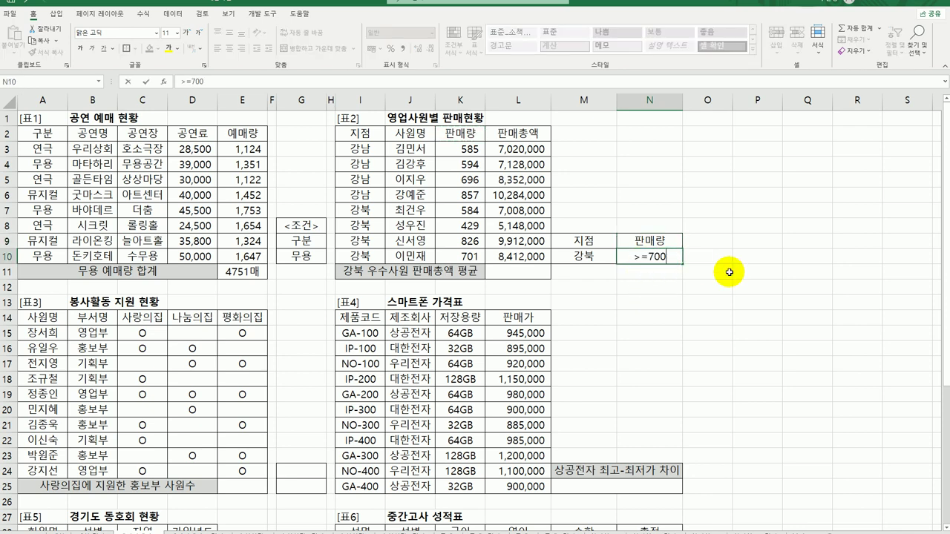
pyautogui.press('Return')
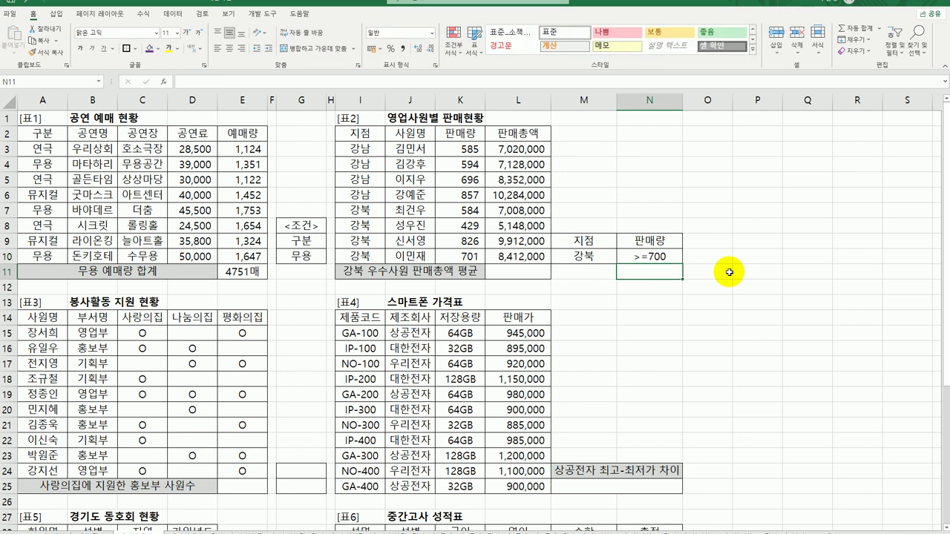
# Step: Copy the criteria block M9:N10 to P9:Q10 and move its >=700 condition down to Q11 as an OR layout
pyautogui.moveTo(599, 258); pyautogui.dragTo(645, 257)
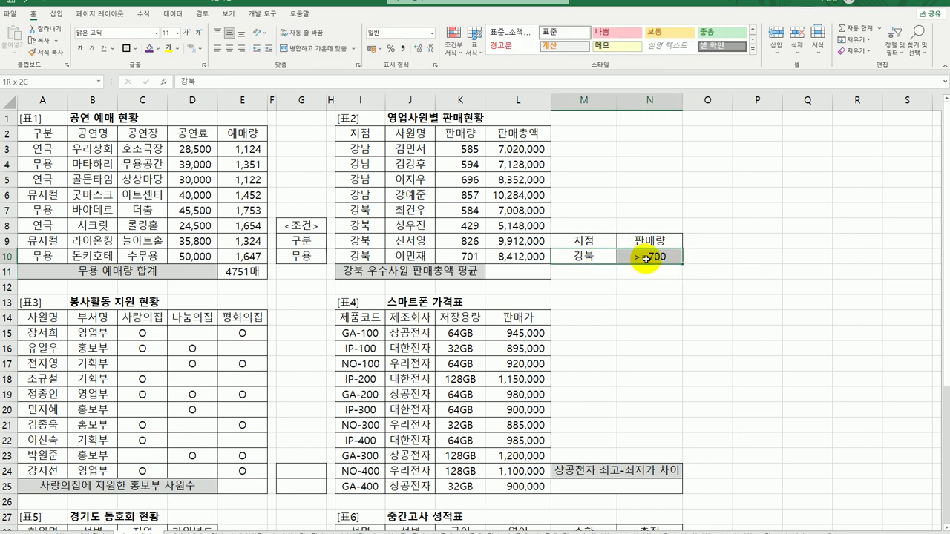
pyautogui.click(636, 317)
pyautogui.moveTo(584, 240); pyautogui.dragTo(648, 256)
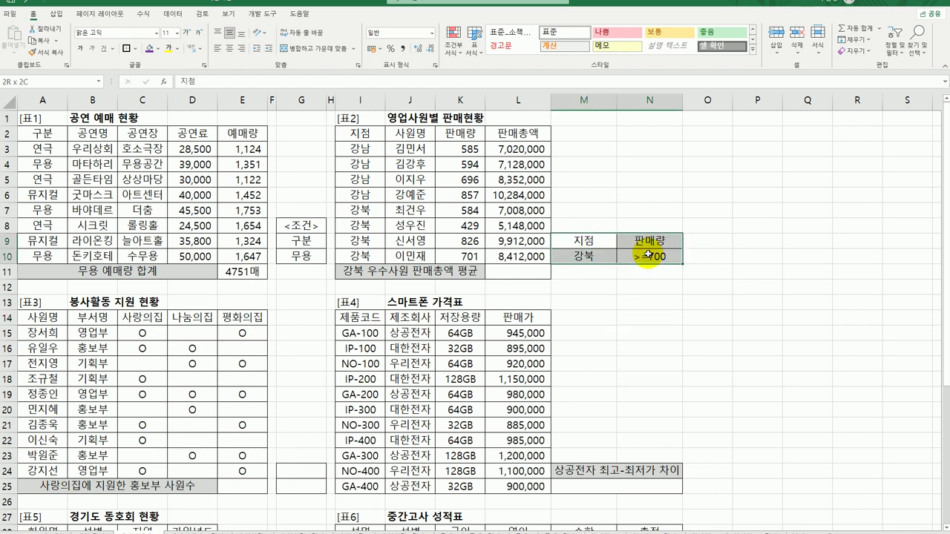
pyautogui.hotkey('ctrl', 'c')
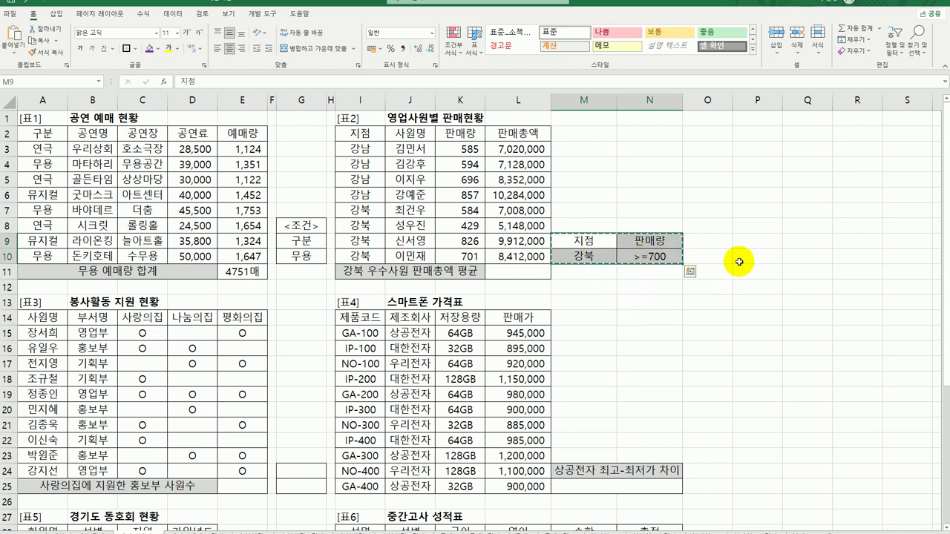
pyautogui.click(750, 240)
pyautogui.hotkey('ctrl', 'v')
pyautogui.click(804, 258)
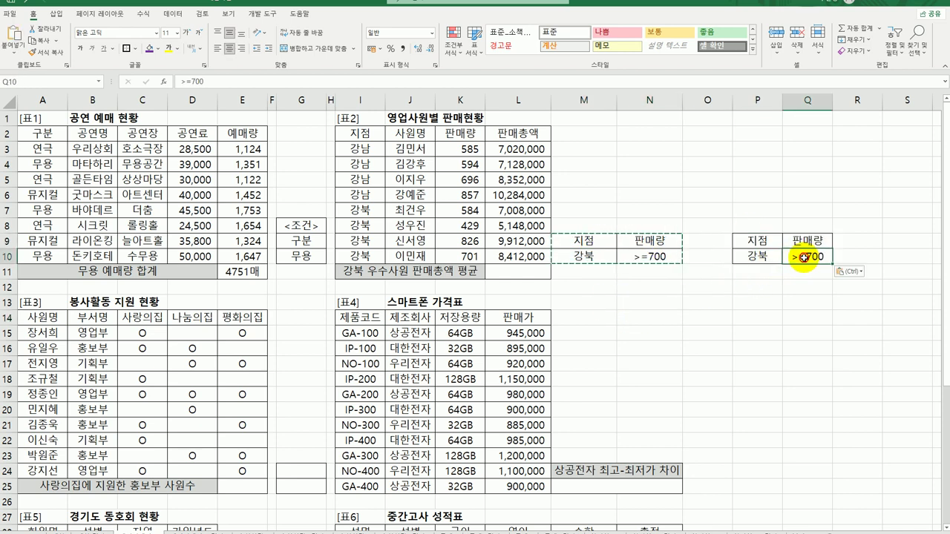
pyautogui.moveTo(804, 261); pyautogui.dragTo(804, 274)
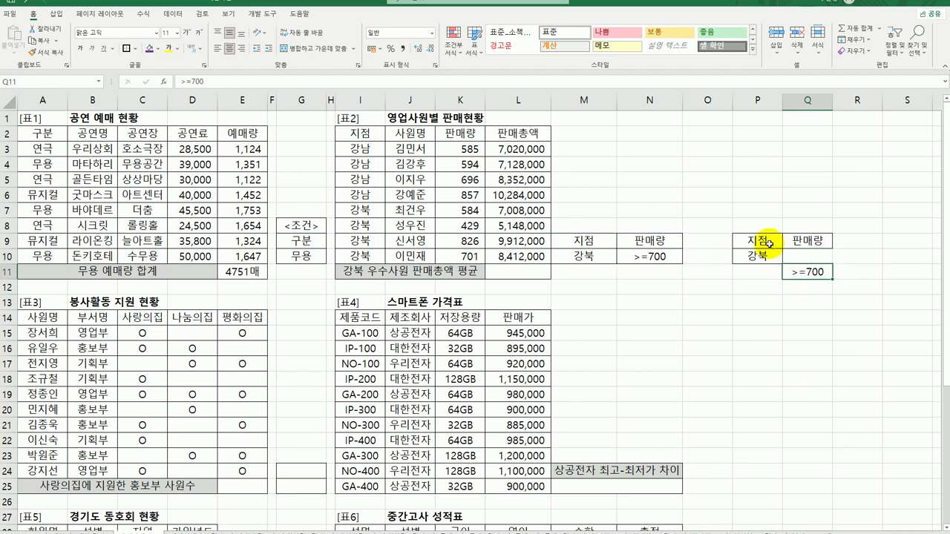
pyautogui.moveTo(760, 241); pyautogui.dragTo(808, 274)
pyautogui.click(748, 330)
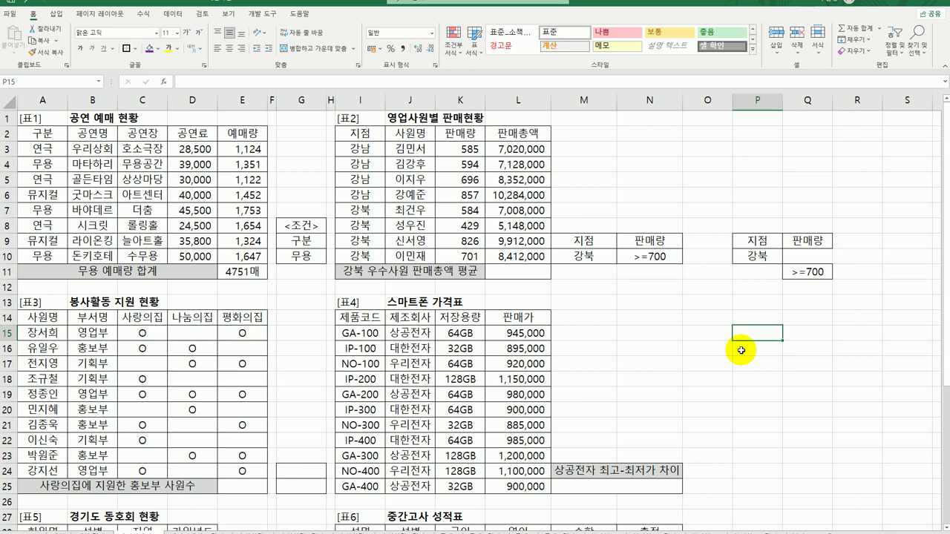
# Step: Start a DAVERAGE formula in L11 through its function arguments, with I2:L10 as the database range
pyautogui.click(525, 132)
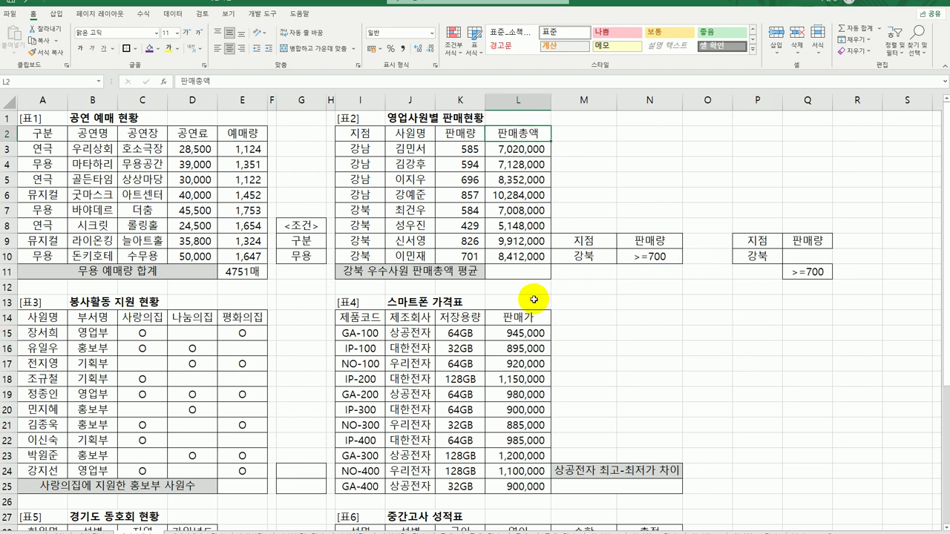
pyautogui.click(525, 271)
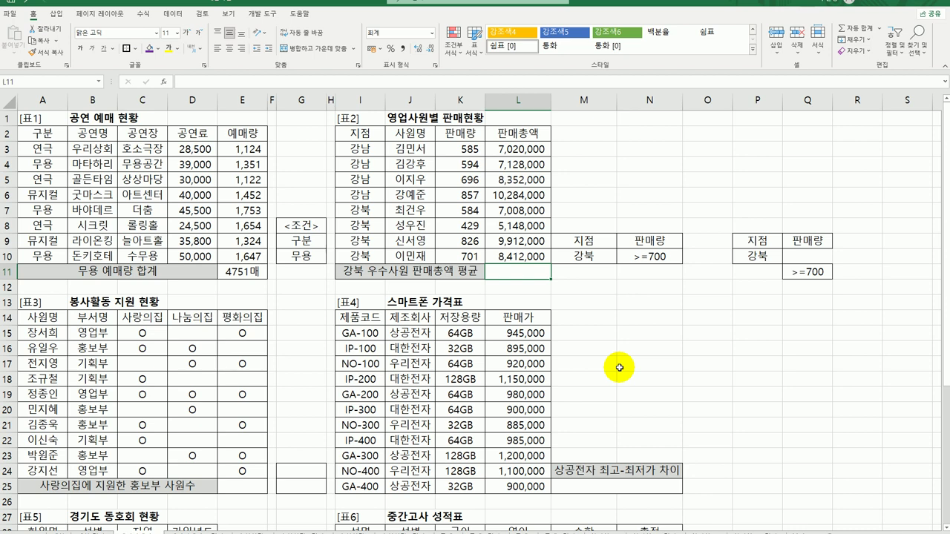
pyautogui.write('=')
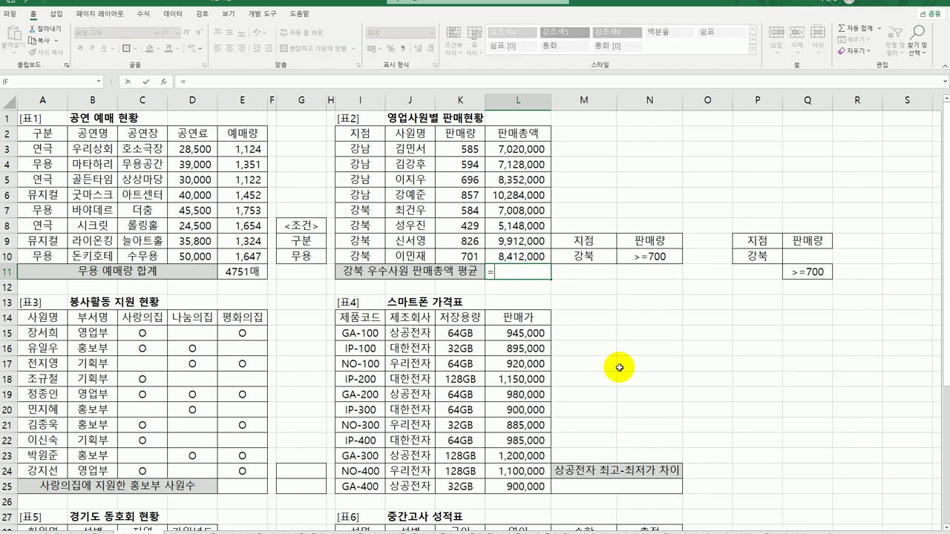
pyautogui.write('da')
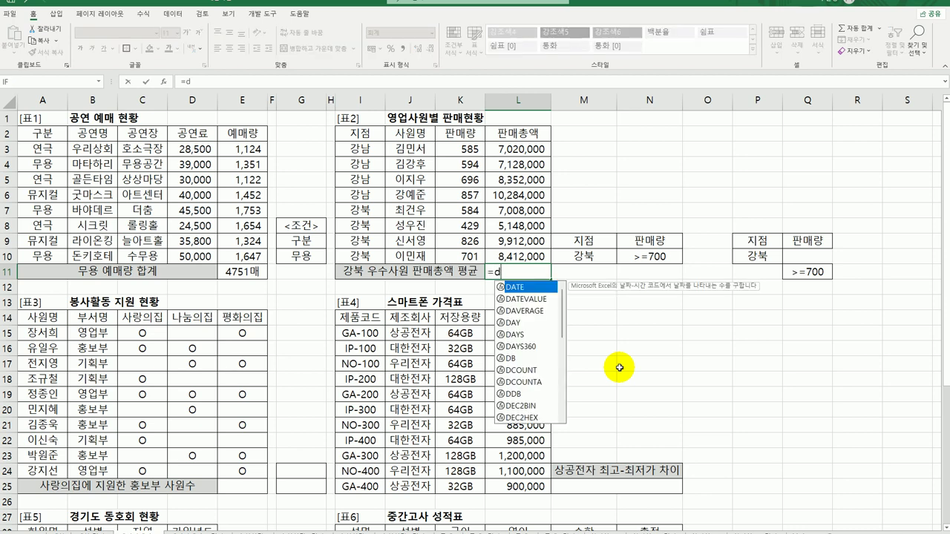
pyautogui.click(530, 310)
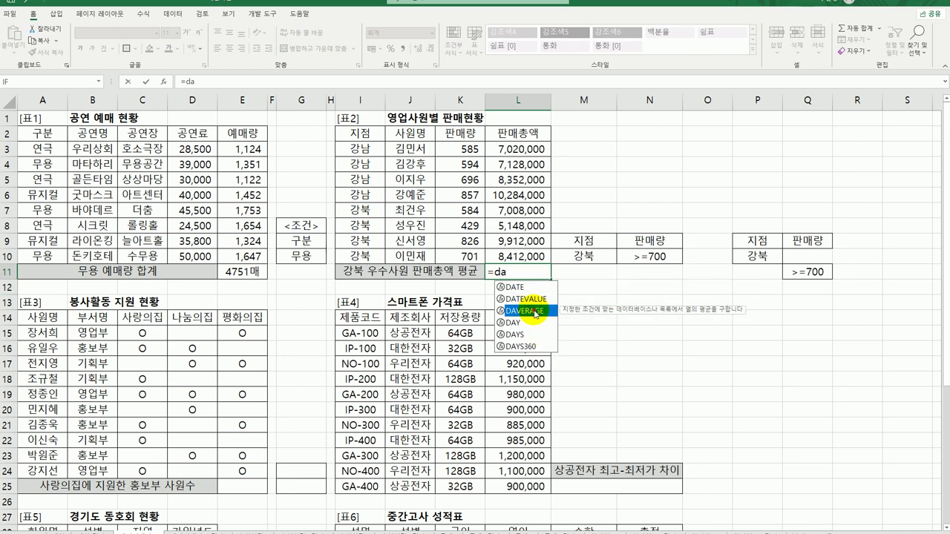
pyautogui.doubleClick(531, 311)
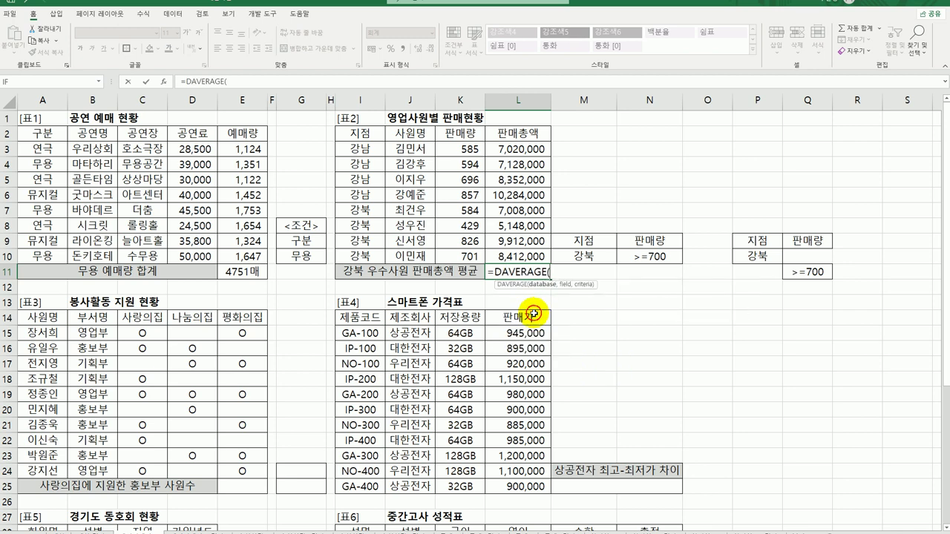
pyautogui.click(165, 81)
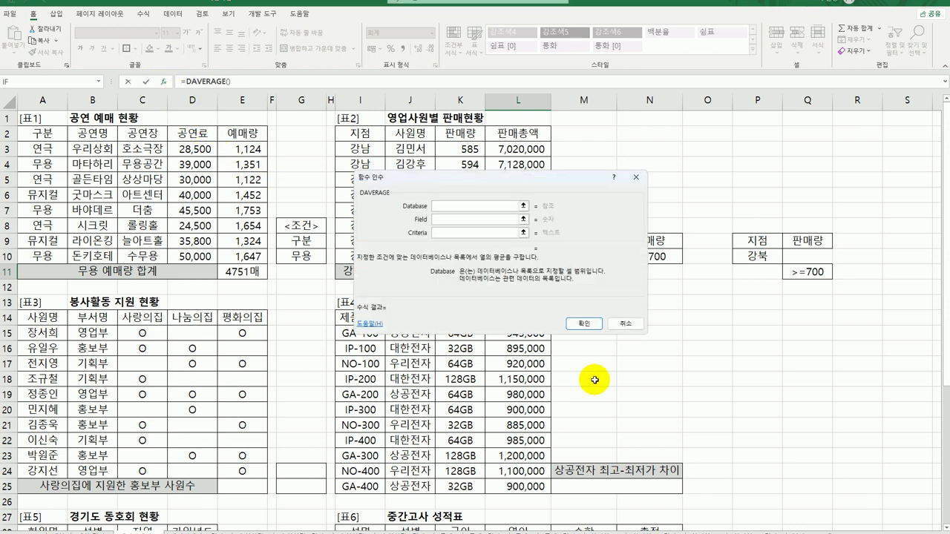
pyautogui.moveTo(551, 181); pyautogui.dragTo(665, 329)
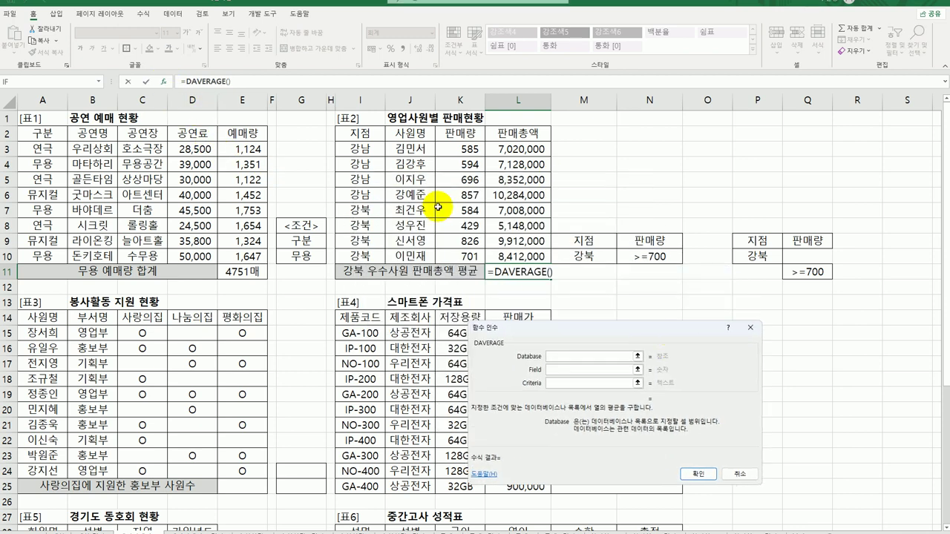
pyautogui.moveTo(370, 132); pyautogui.dragTo(519, 256)
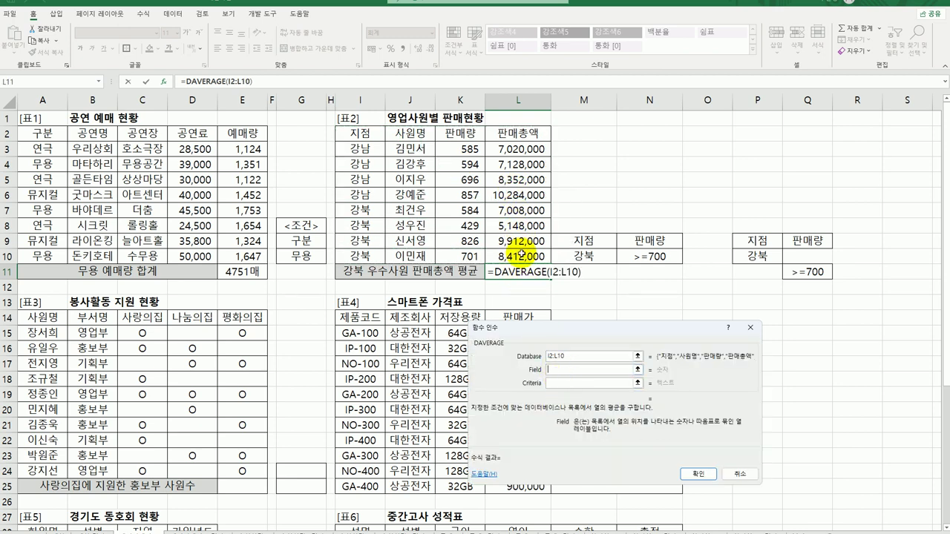
# Step: Set the DAVERAGE field to 4 and the criteria to M9:N10, and complete the formula
pyautogui.click(518, 134)
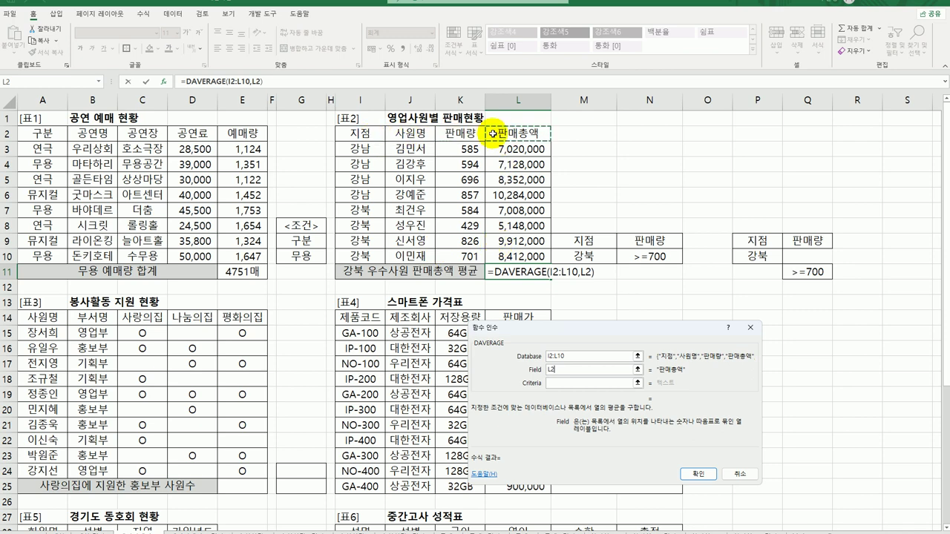
pyautogui.click(533, 371)
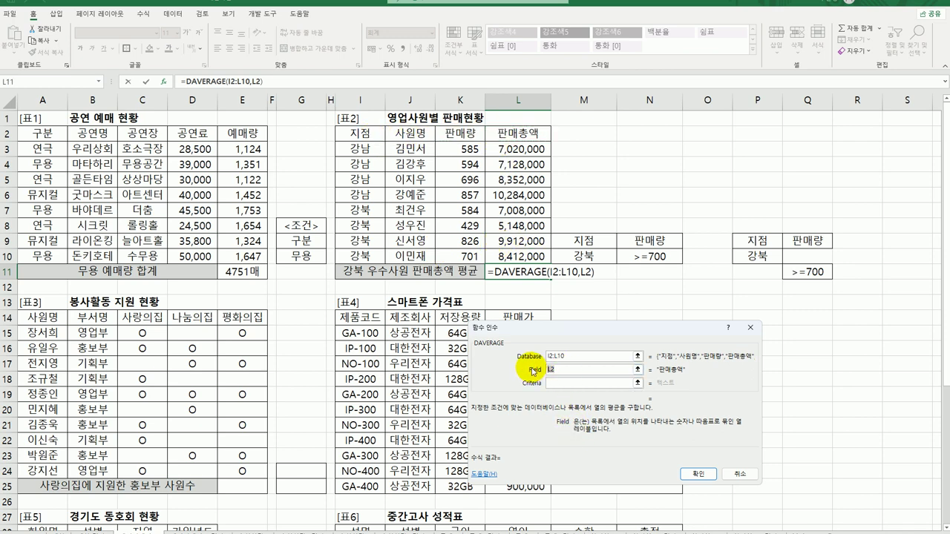
pyautogui.write('4')
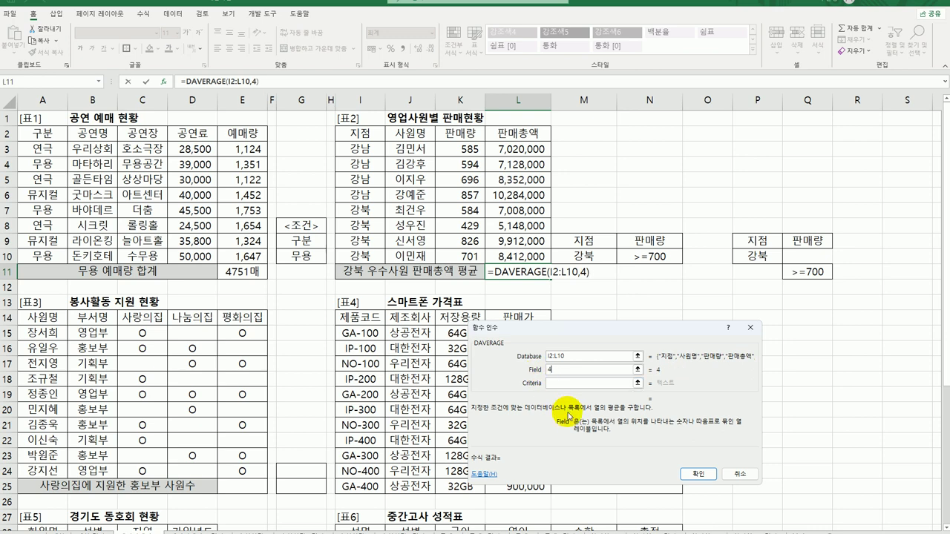
pyautogui.click(570, 383)
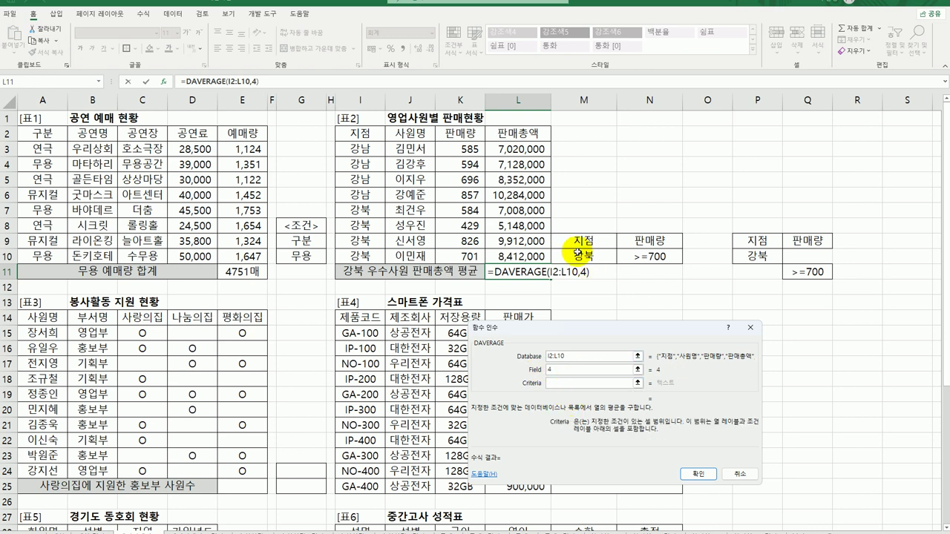
pyautogui.moveTo(580, 237); pyautogui.dragTo(652, 256)
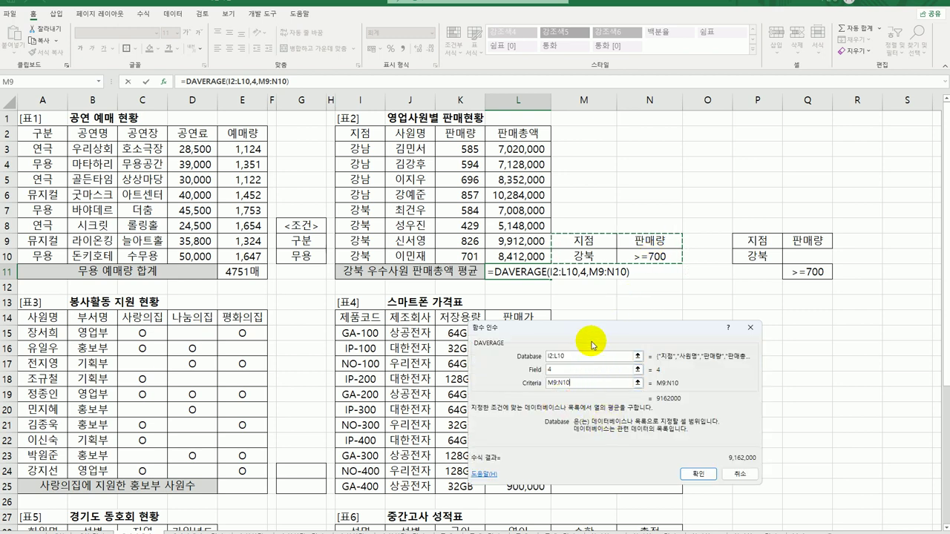
pyautogui.moveTo(590, 328); pyautogui.dragTo(608, 292)
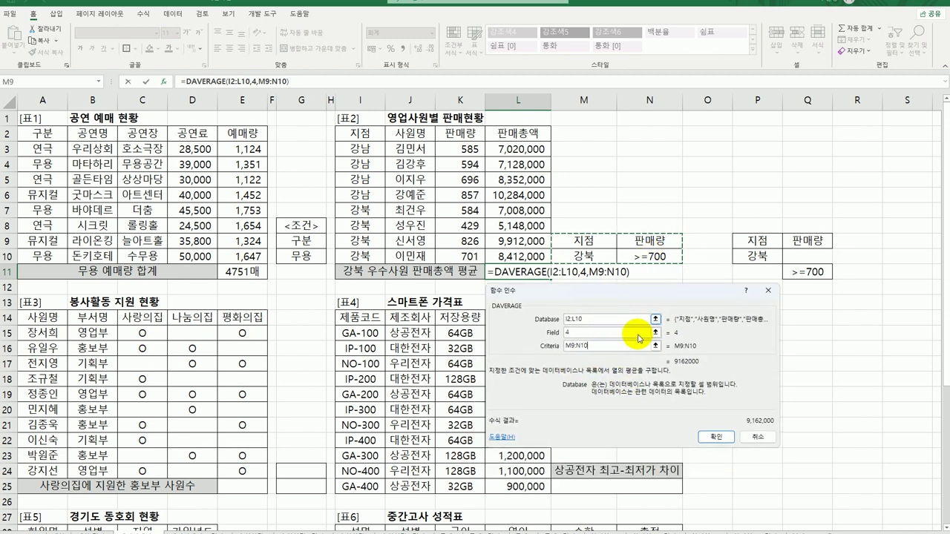
pyautogui.click(710, 437)
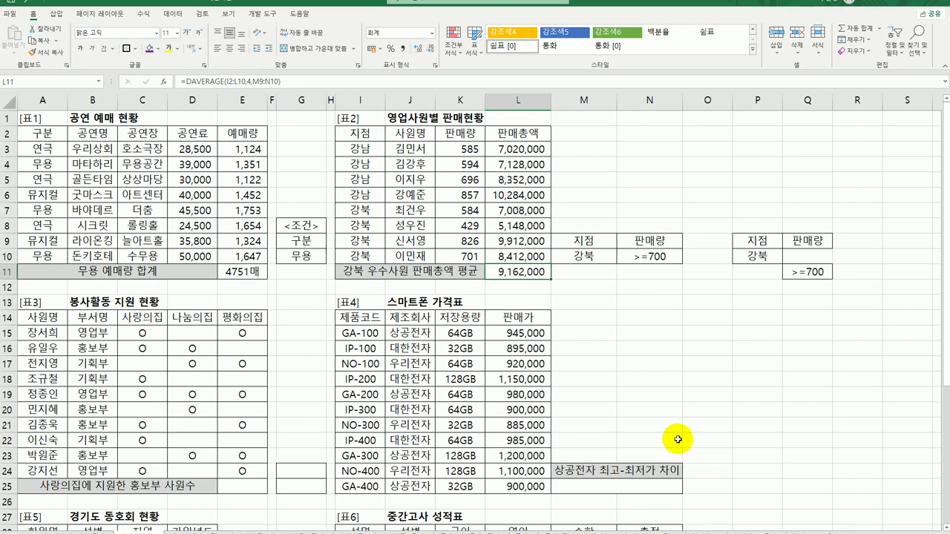
# Step: Copy 표3's 부서명 heading and a 홍보부 entry together into G24:G25 as the criteria range
pyautogui.scroll(-3, 445, 394)
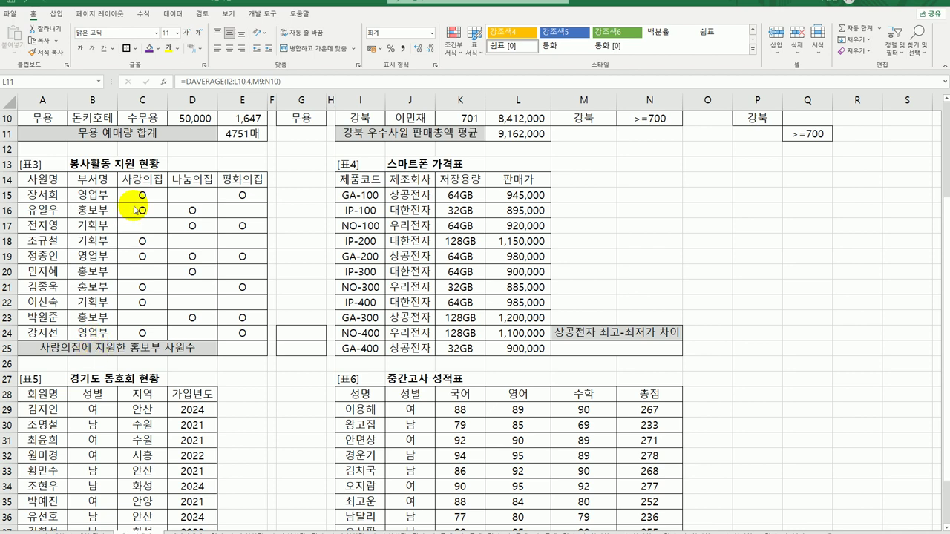
pyautogui.click(140, 181)
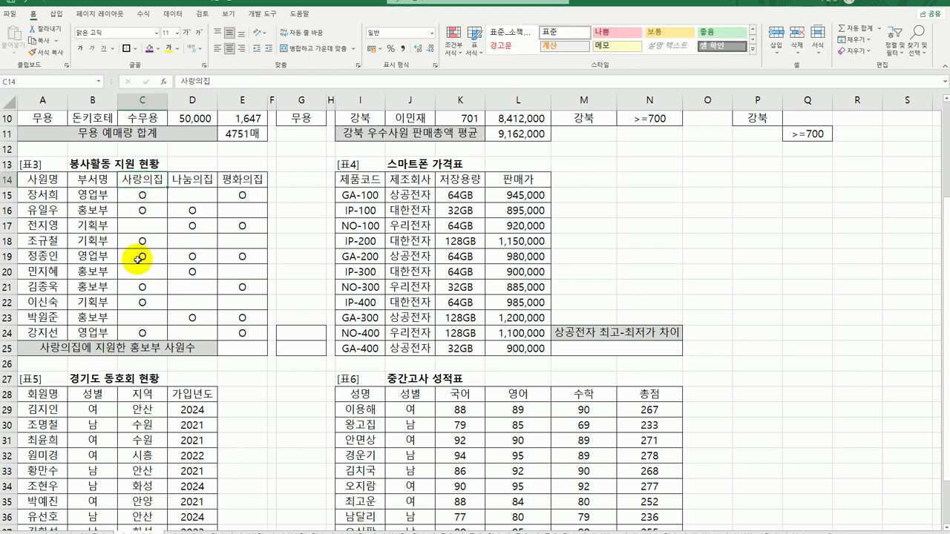
pyautogui.click(104, 210)
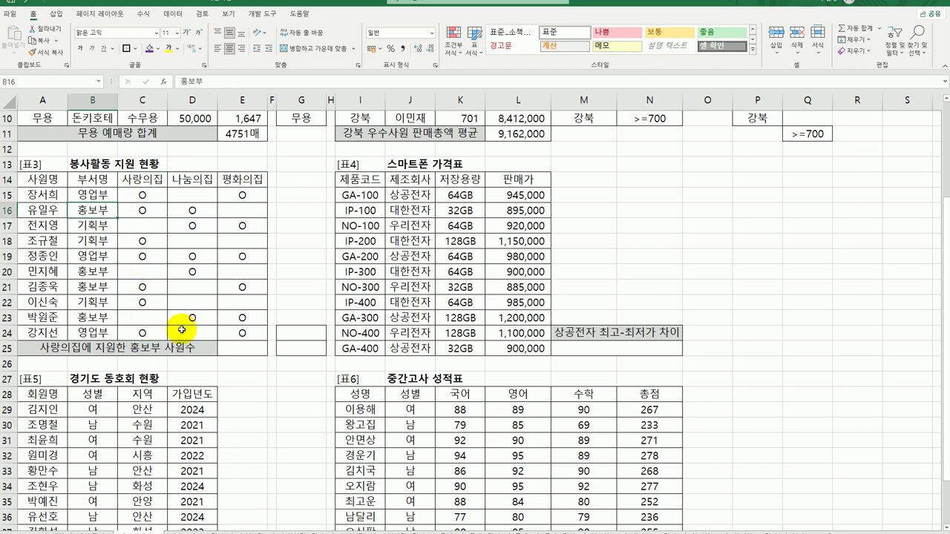
pyautogui.click(242, 349)
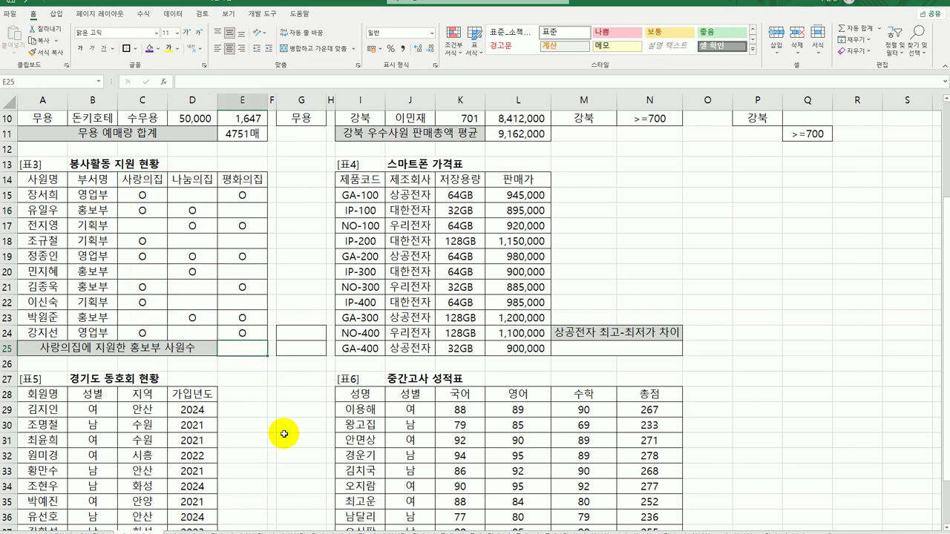
pyautogui.click(137, 178)
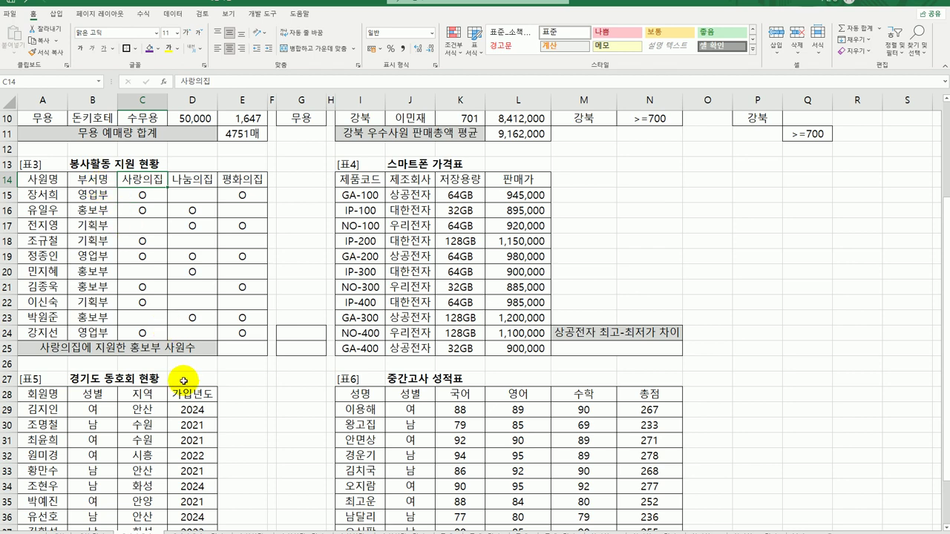
pyautogui.click(92, 179)
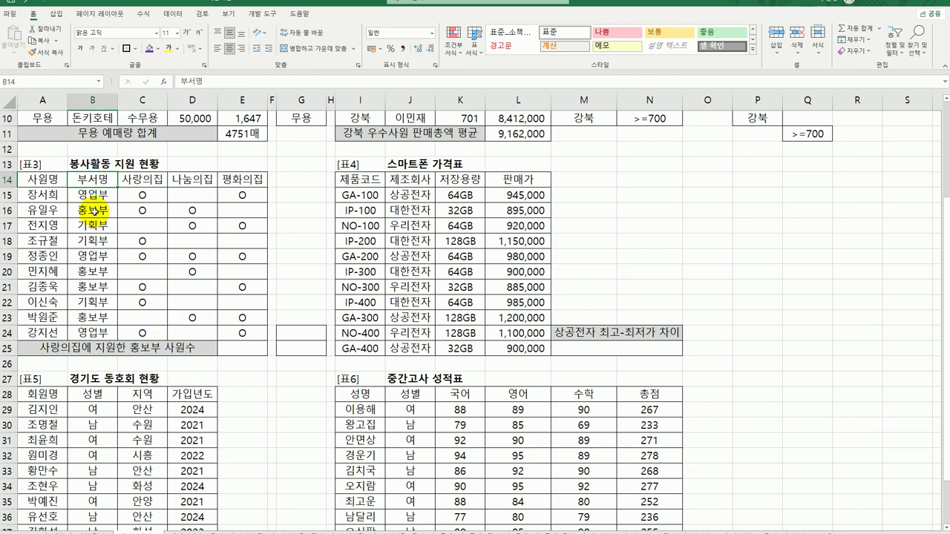
pyautogui.keyDown('ctrl'); pyautogui.click(95, 211); pyautogui.keyUp('ctrl')
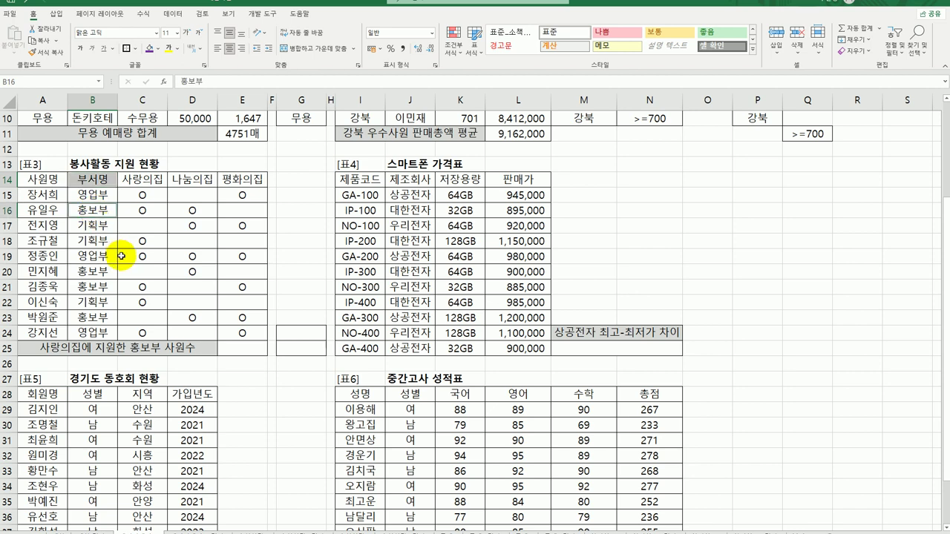
pyautogui.hotkey('ctrl', 'c')
pyautogui.click(308, 332)
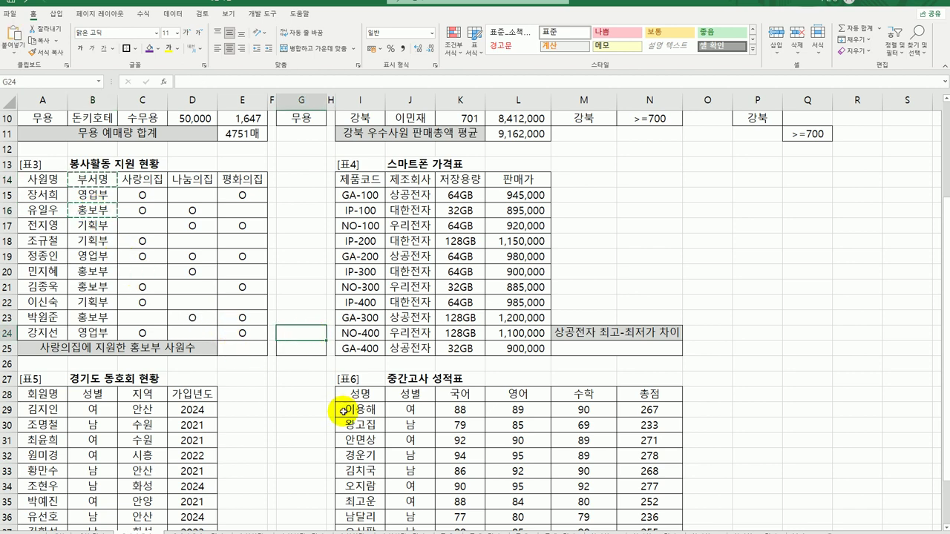
pyautogui.hotkey('ctrl', 'v')
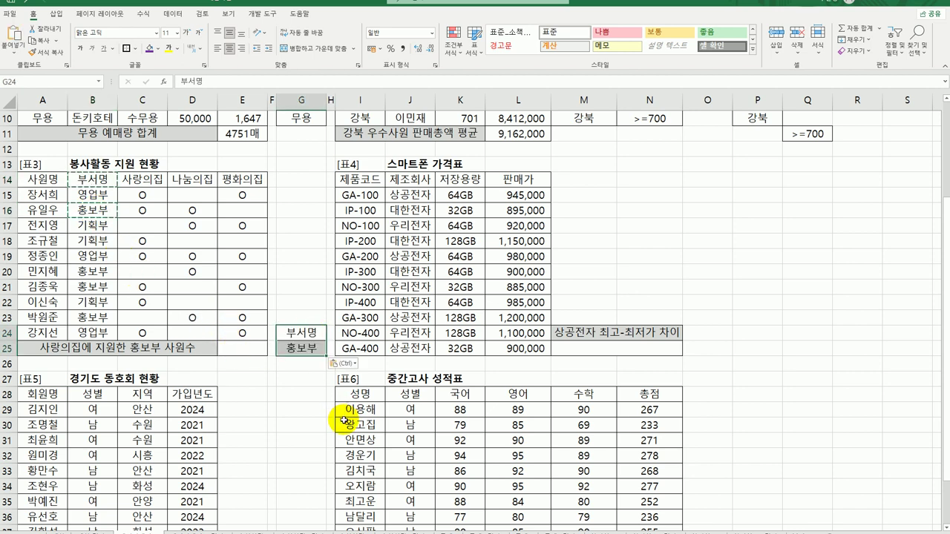
# Step: Start a DCOUNTA formula in E25 through its function arguments, with A14:E24 as the database range
pyautogui.click(256, 348)
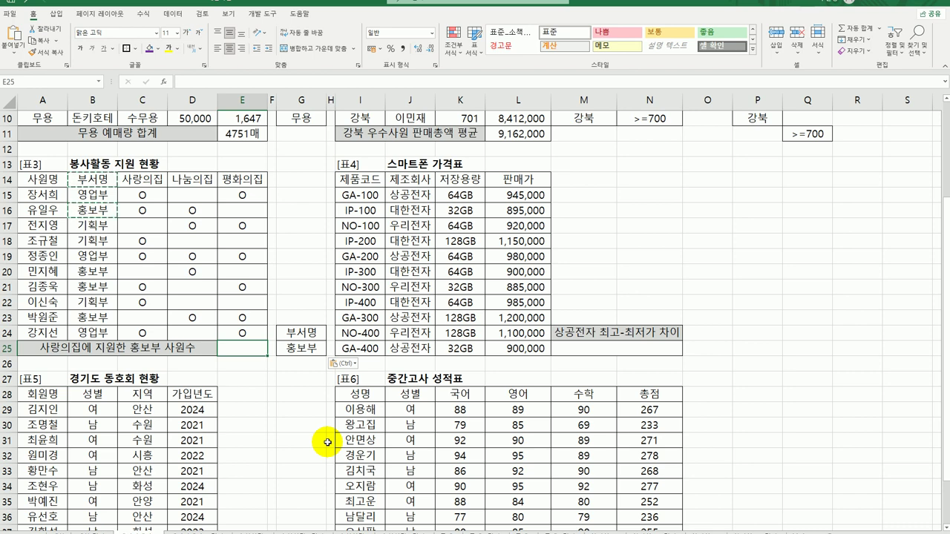
pyautogui.click(147, 178)
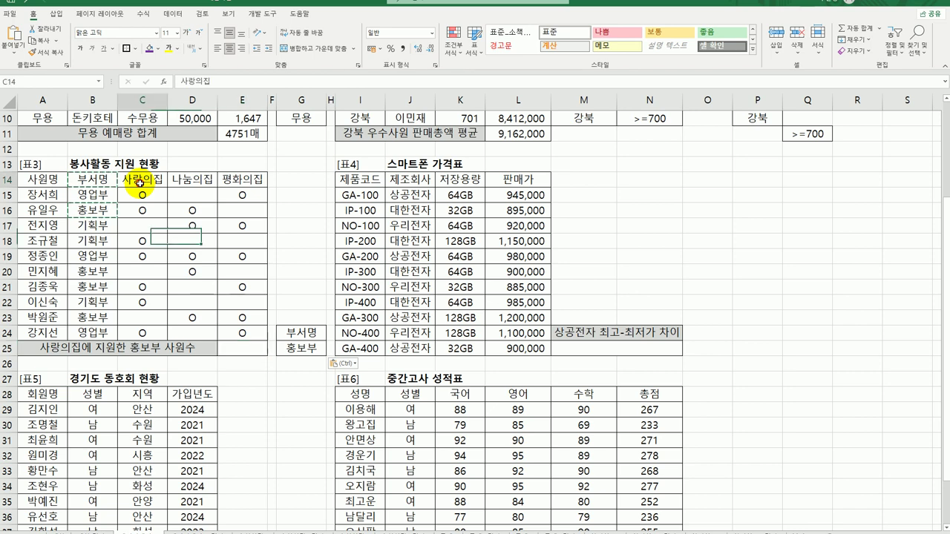
pyautogui.click(141, 240)
pyautogui.click(247, 347)
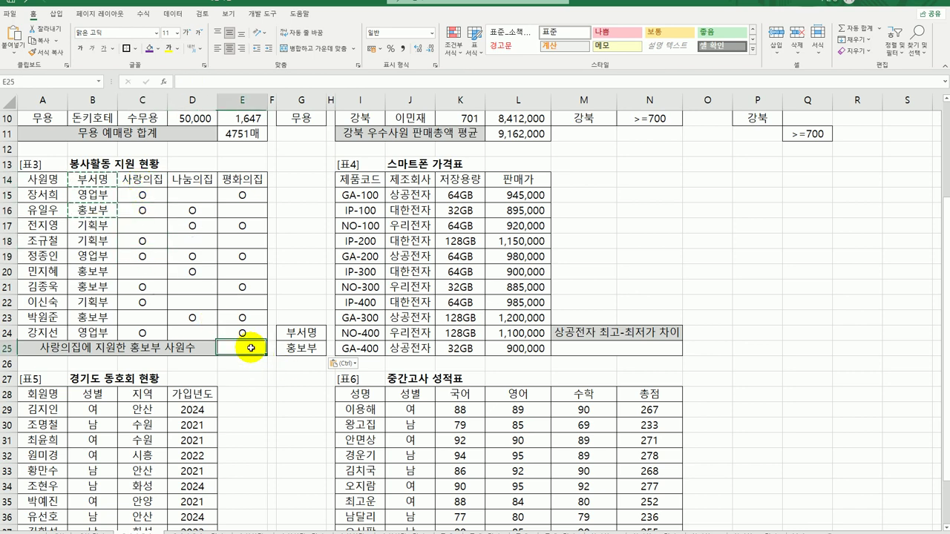
pyautogui.write('=')
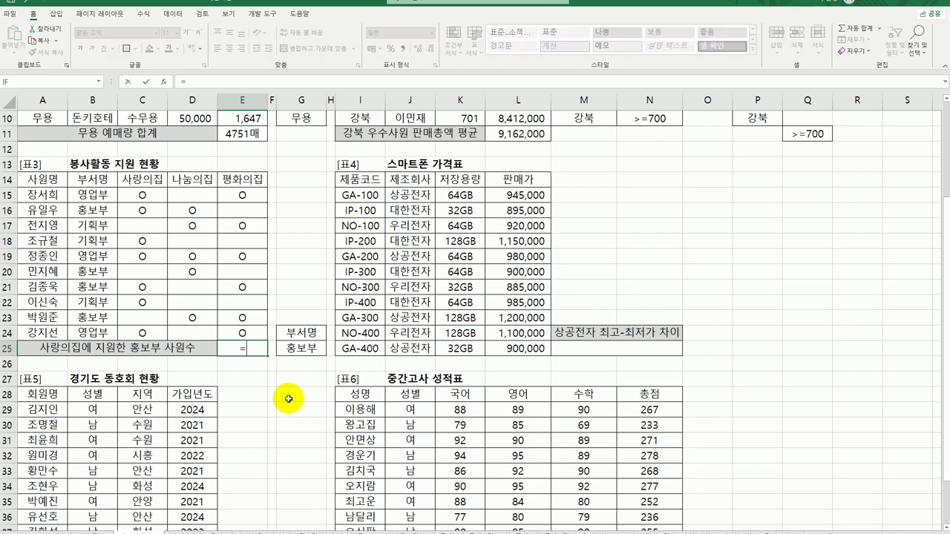
pyautogui.write('dc')
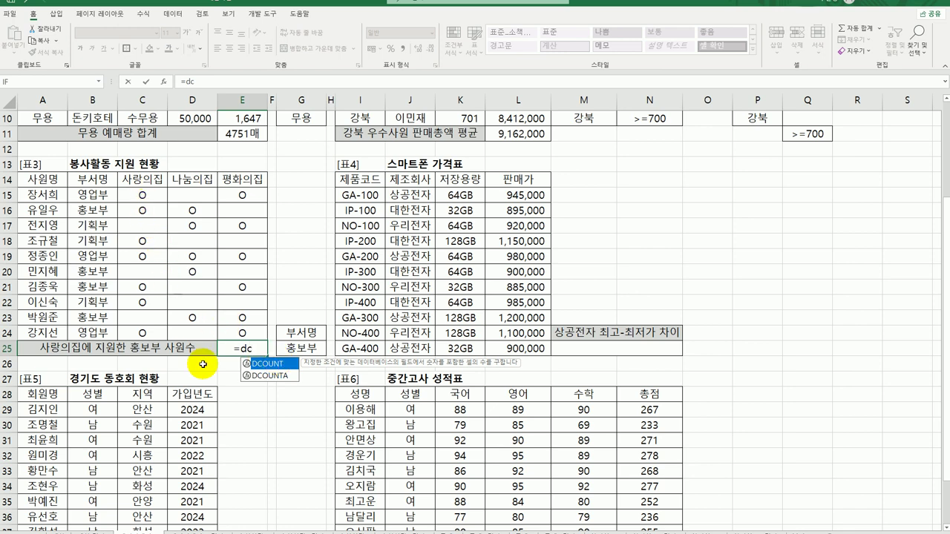
pyautogui.click(272, 376)
pyautogui.doubleClick(271, 376)
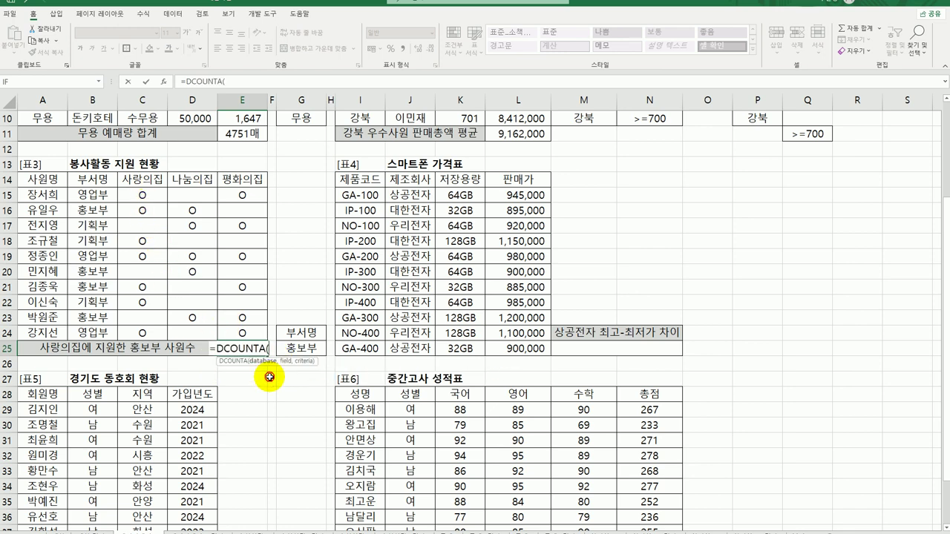
pyautogui.click(163, 81)
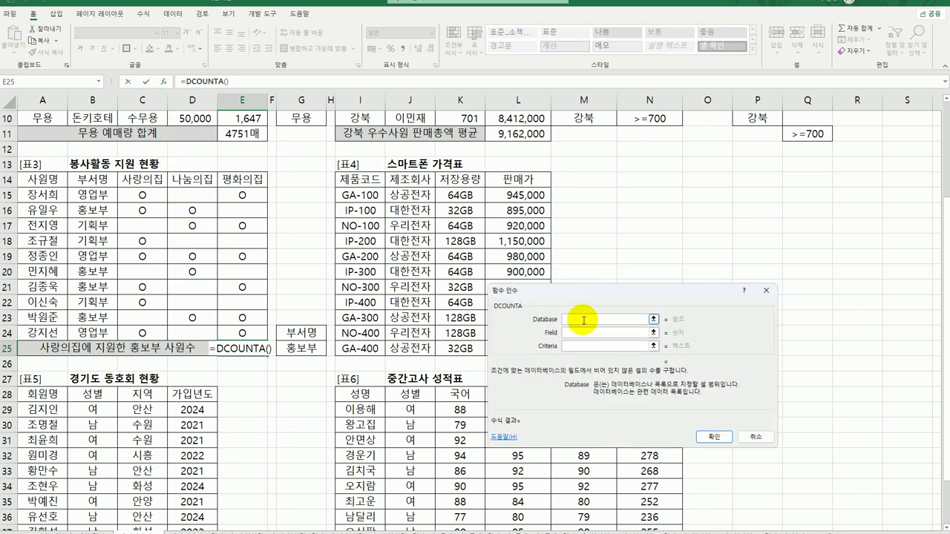
pyautogui.moveTo(46, 179); pyautogui.dragTo(245, 333)
pyautogui.moveTo(541, 291); pyautogui.dragTo(476, 242)
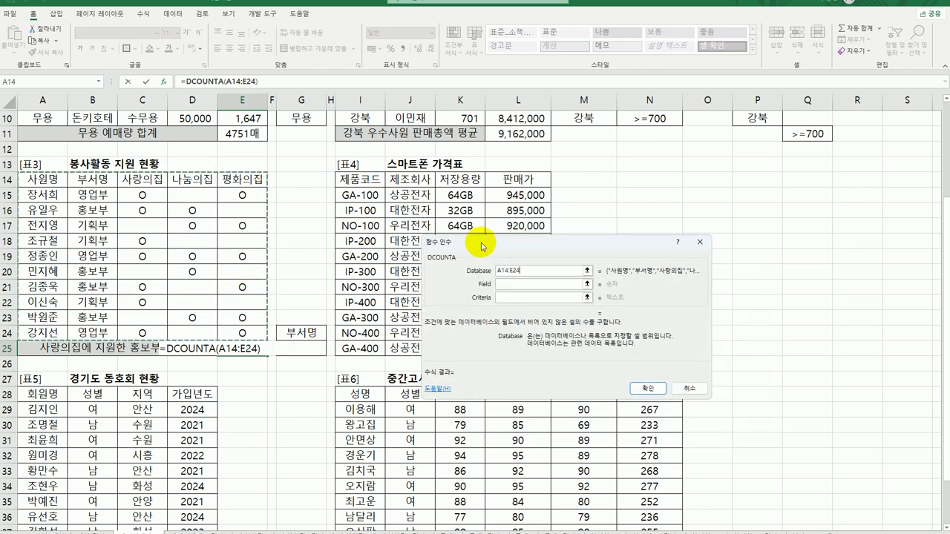
pyautogui.click(500, 284)
pyautogui.click(148, 179)
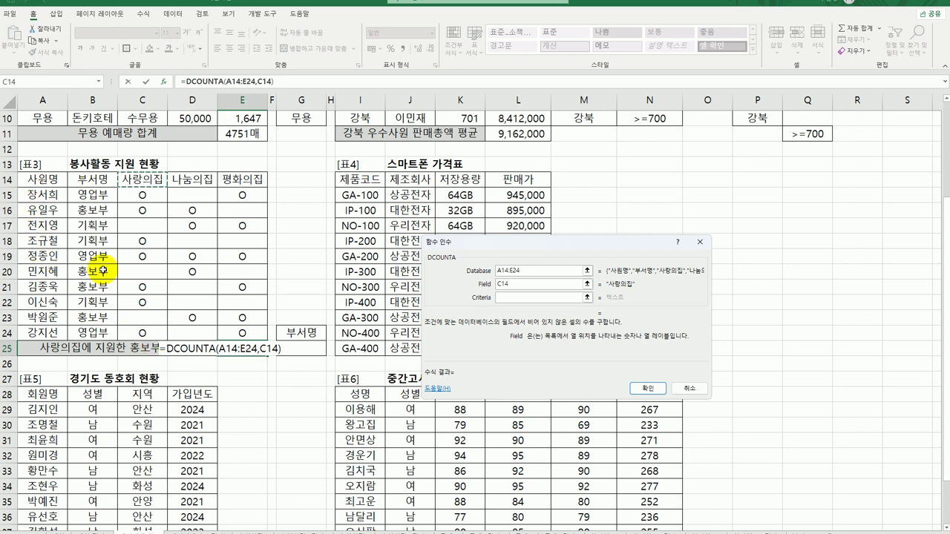
pyautogui.press('BackSpace')
pyautogui.press('BackSpace')
pyautogui.press('BackSpace')
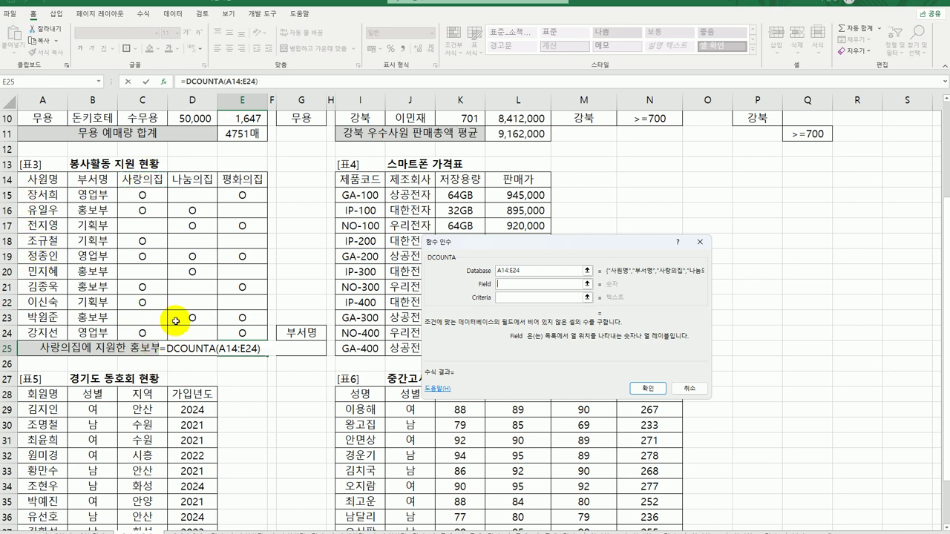
# Step: Set the DCOUNTA field to 3 and the criteria to G24:G25, and complete the formula
pyautogui.write('3')
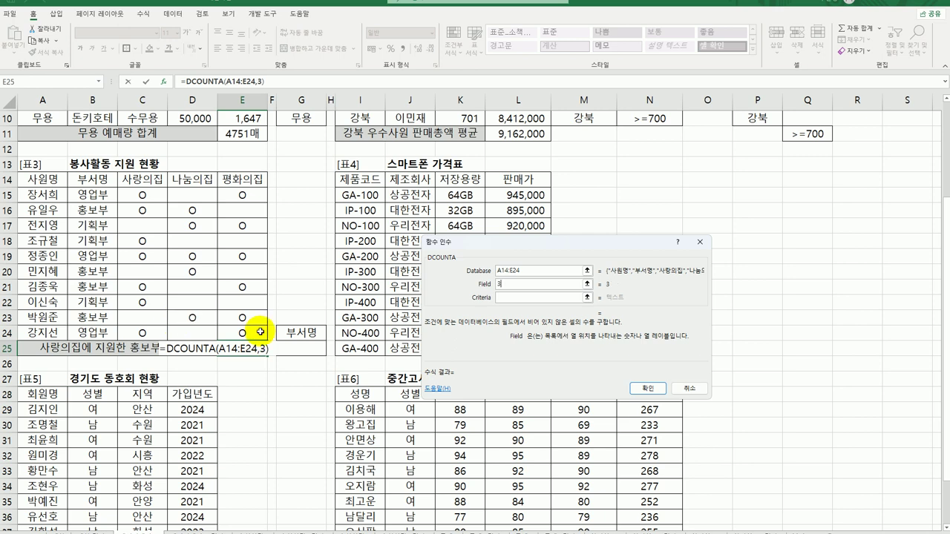
pyautogui.click(511, 297)
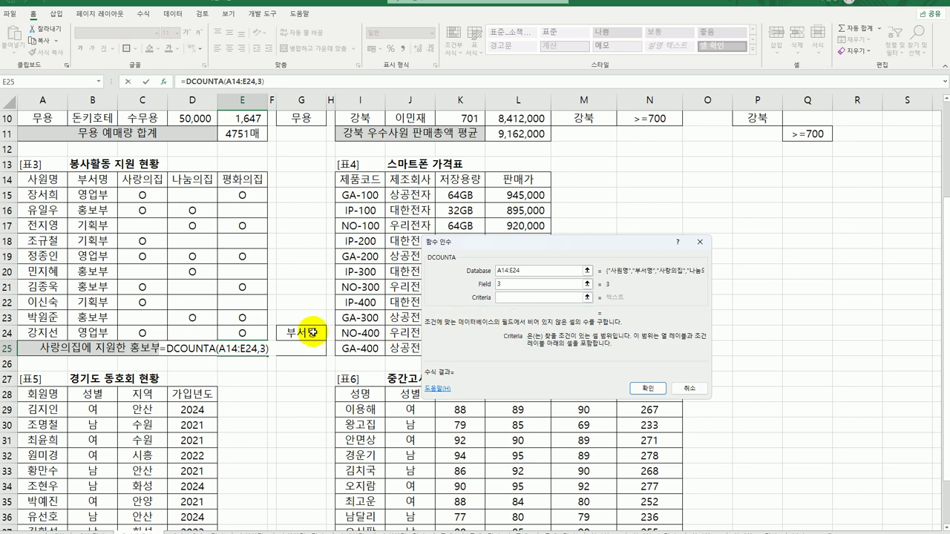
pyautogui.moveTo(311, 338); pyautogui.dragTo(313, 348)
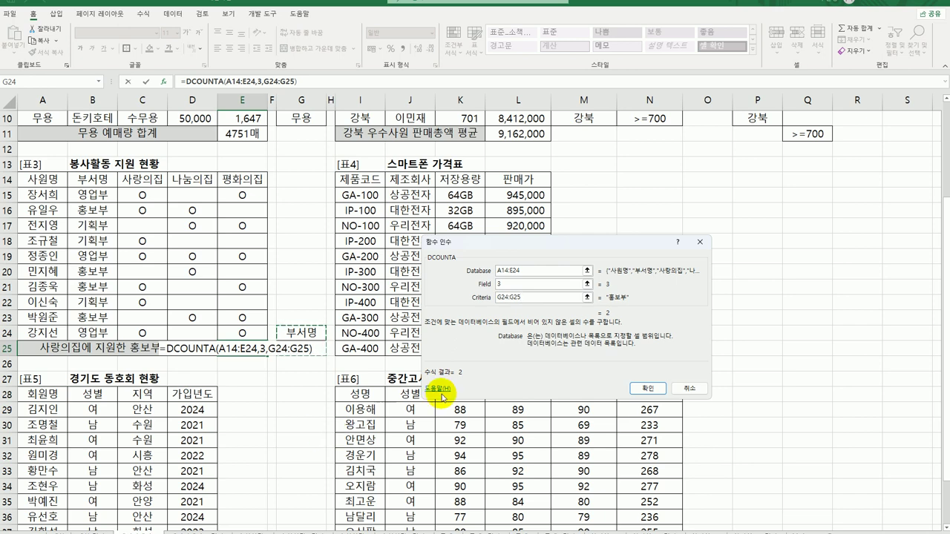
pyautogui.click(640, 390)
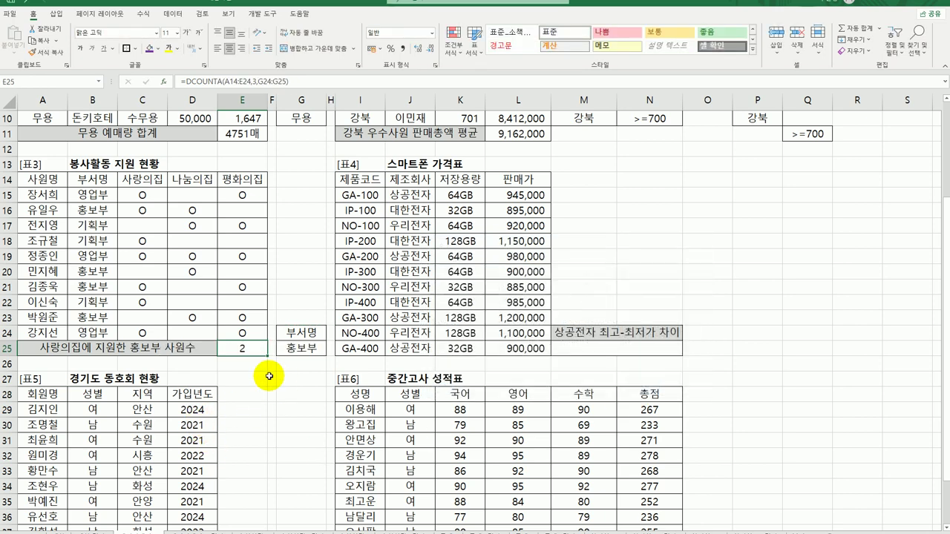
# Step: Append &"명" to the DCOUNTA formula in E25 so the count carries the unit 명
pyautogui.doubleClick(247, 349)
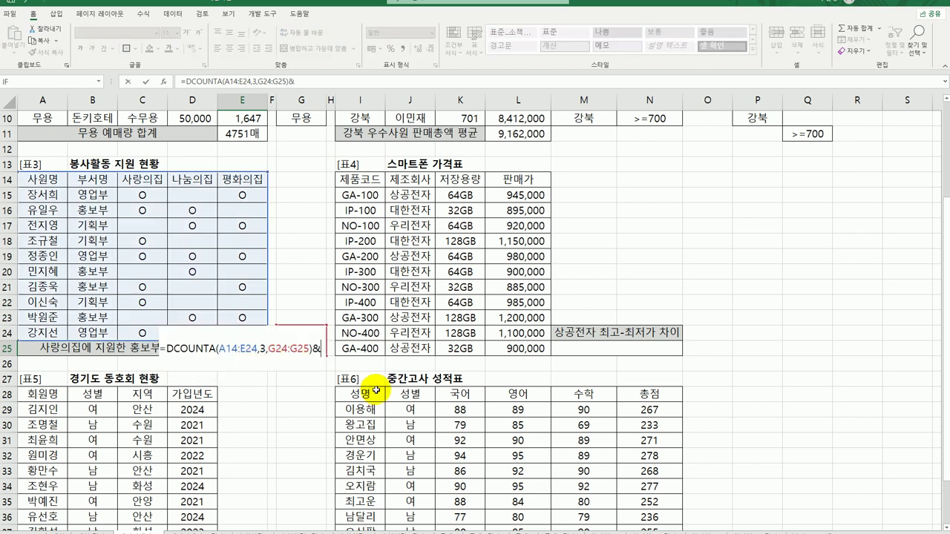
pyautogui.write('&"ㅁ')
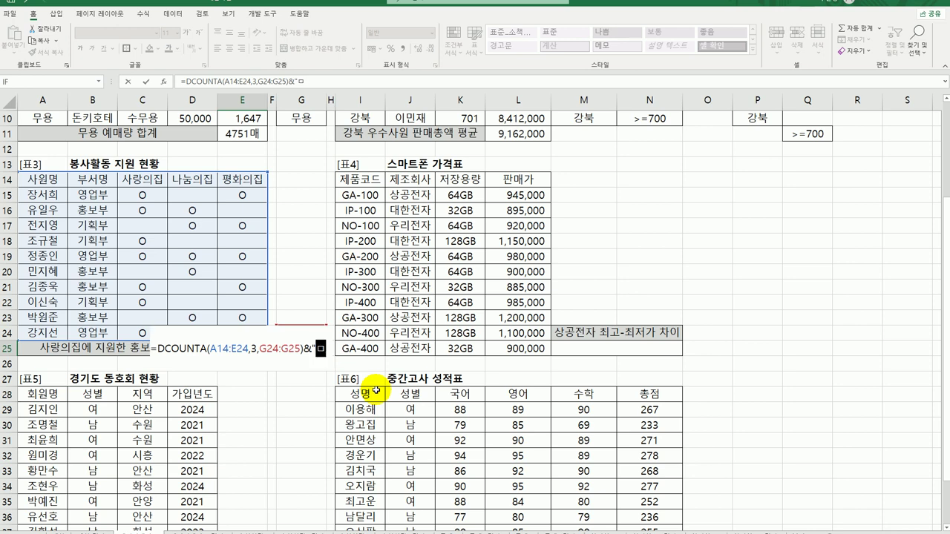
pyautogui.press('Return')
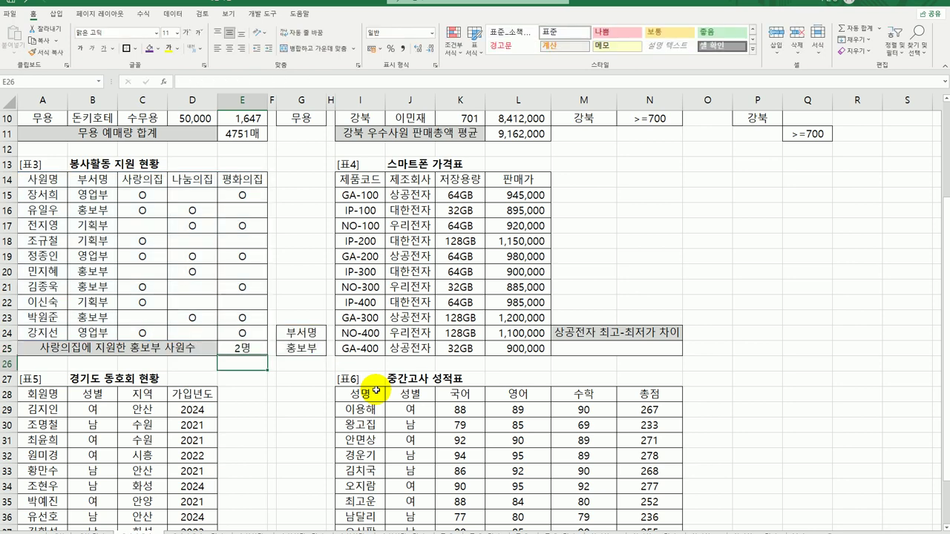
pyautogui.click(256, 346)
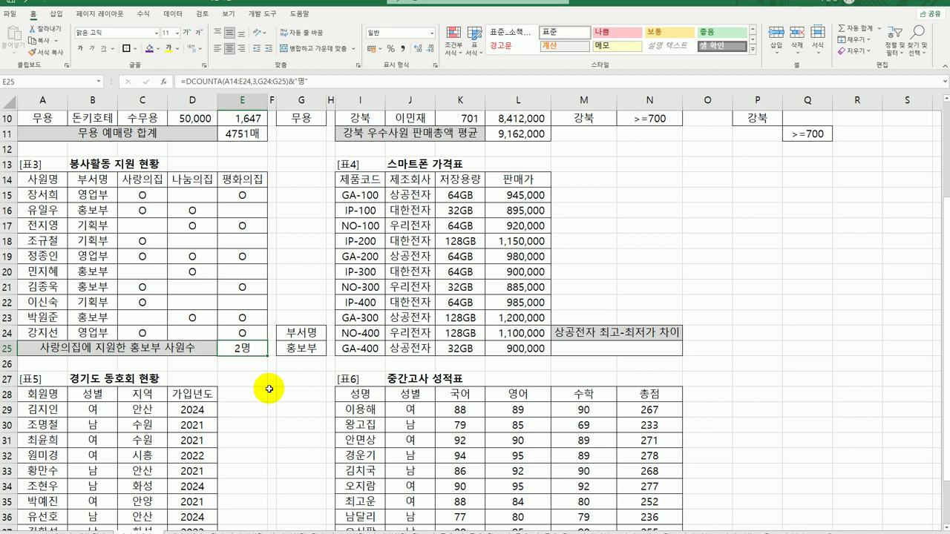
# Step: Examine 표4's 제조회사 heading with its 상공전자 entry and the I14:L25 data range for the price-difference calculation
pyautogui.click(572, 348)
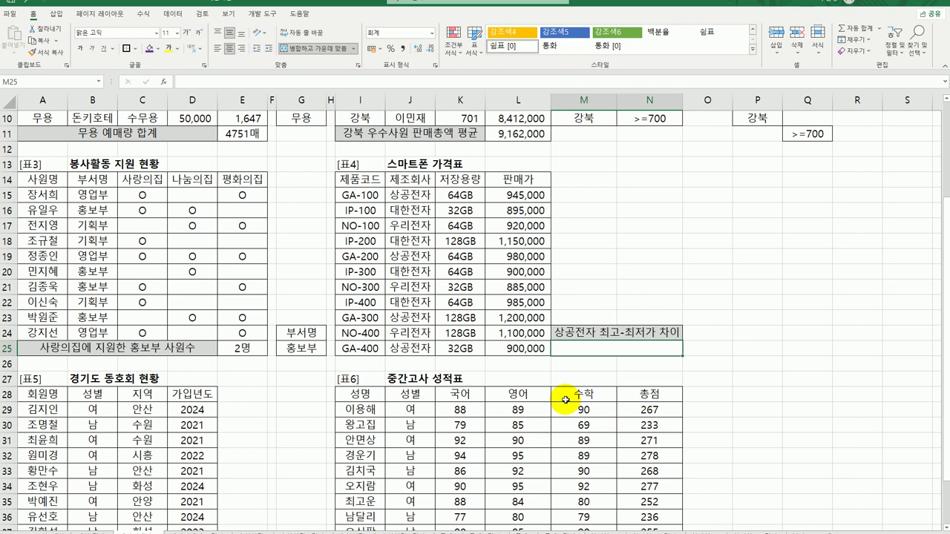
pyautogui.click(409, 195)
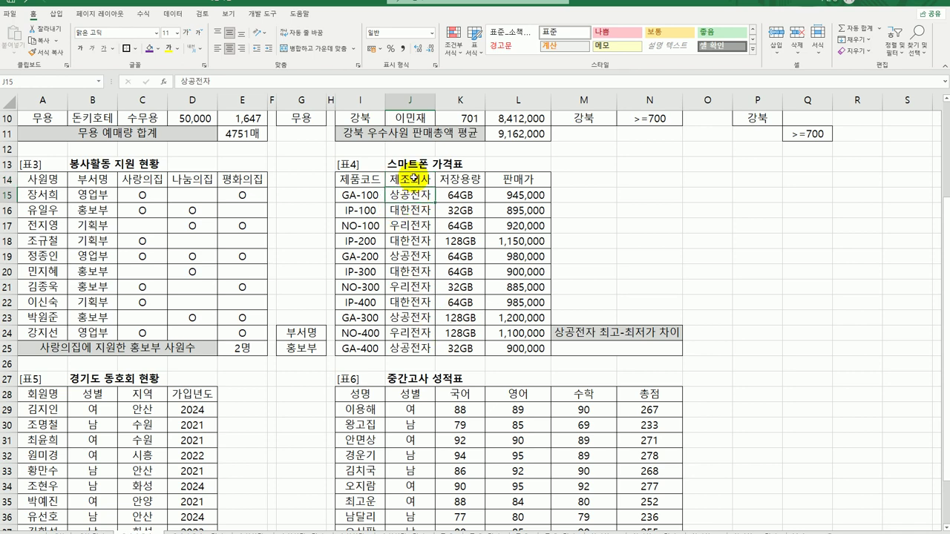
pyautogui.moveTo(412, 178); pyautogui.dragTo(412, 197)
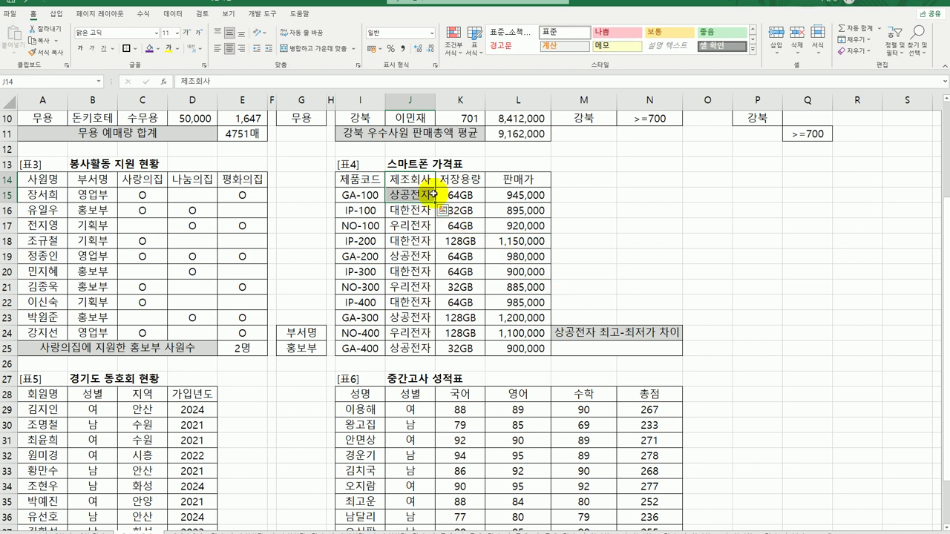
pyautogui.moveTo(364, 180); pyautogui.dragTo(540, 346)
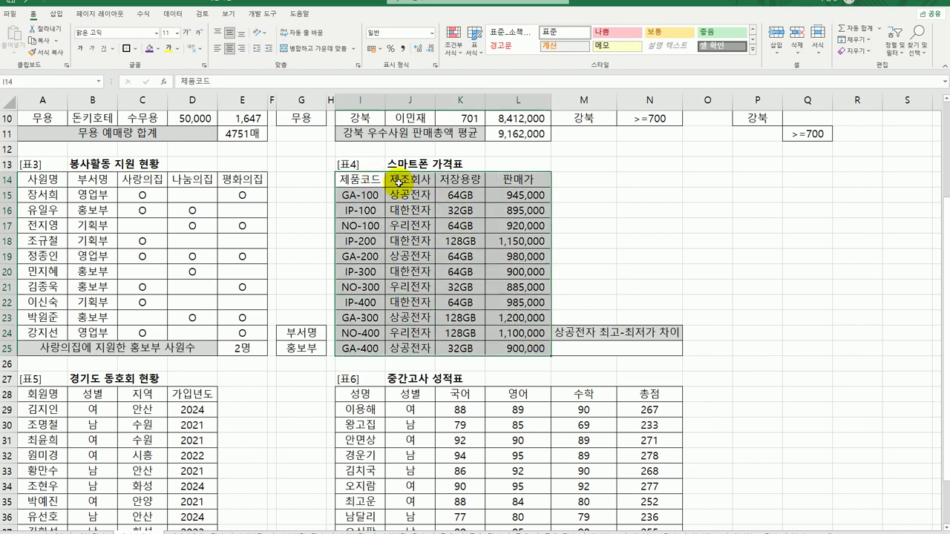
pyautogui.moveTo(398, 181); pyautogui.dragTo(401, 200)
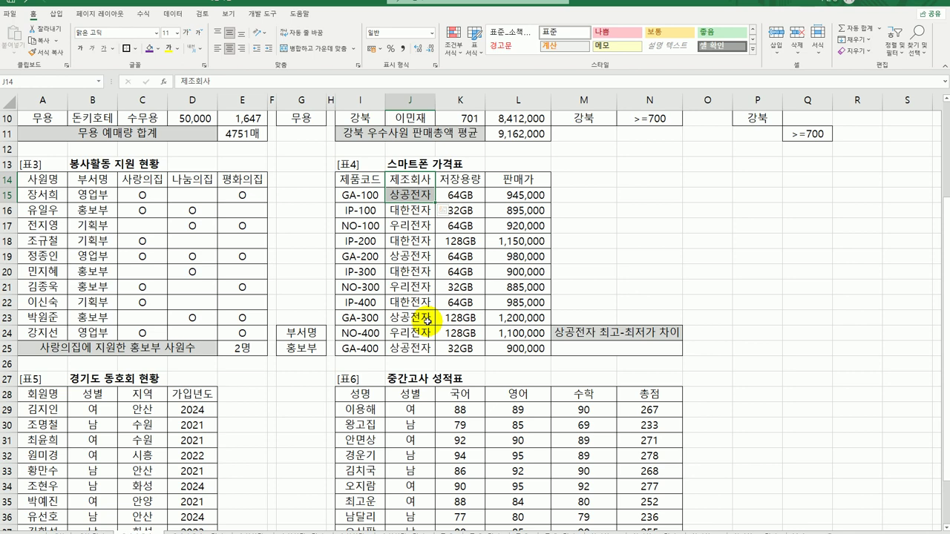
# Step: Start a DMAX formula in M25 through its function arguments, with I14:L25 as the database range
pyautogui.click(586, 331)
pyautogui.click(586, 358)
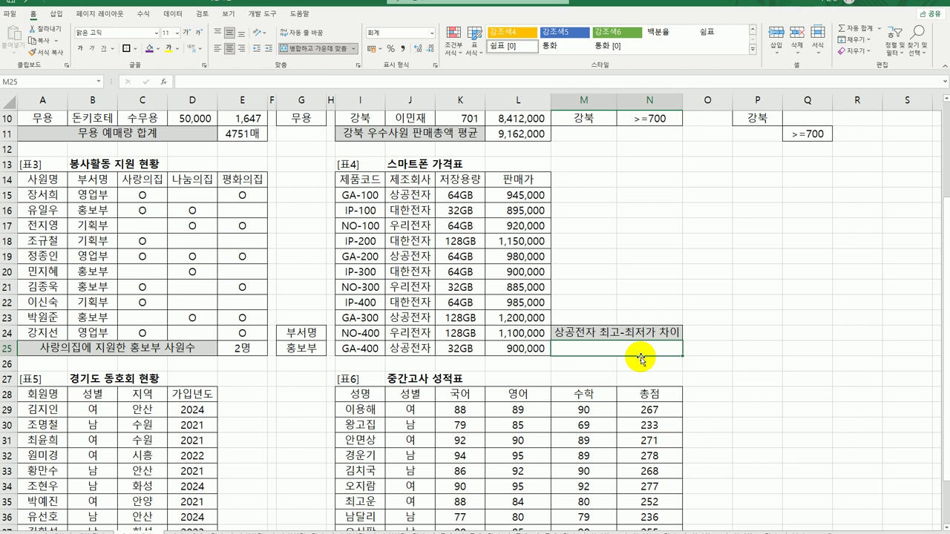
pyautogui.write('=')
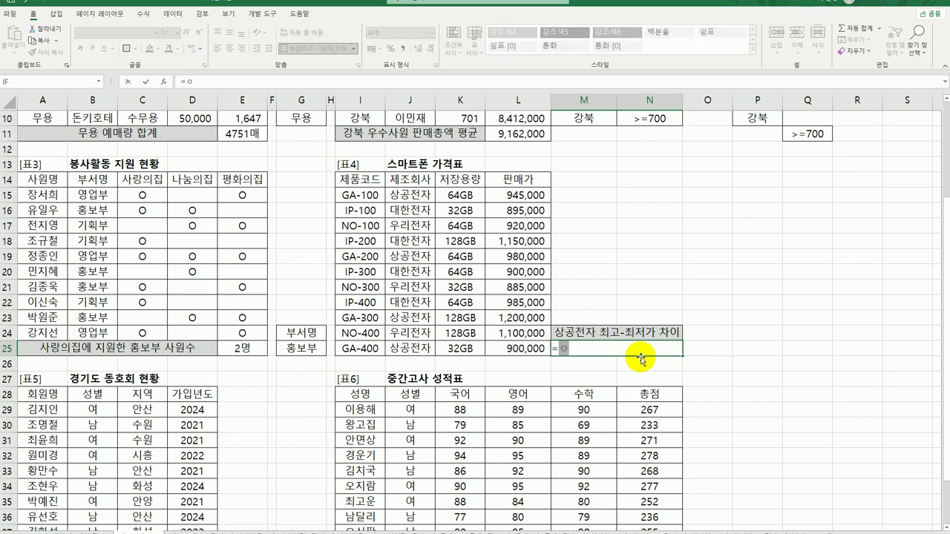
pyautogui.write('dm')
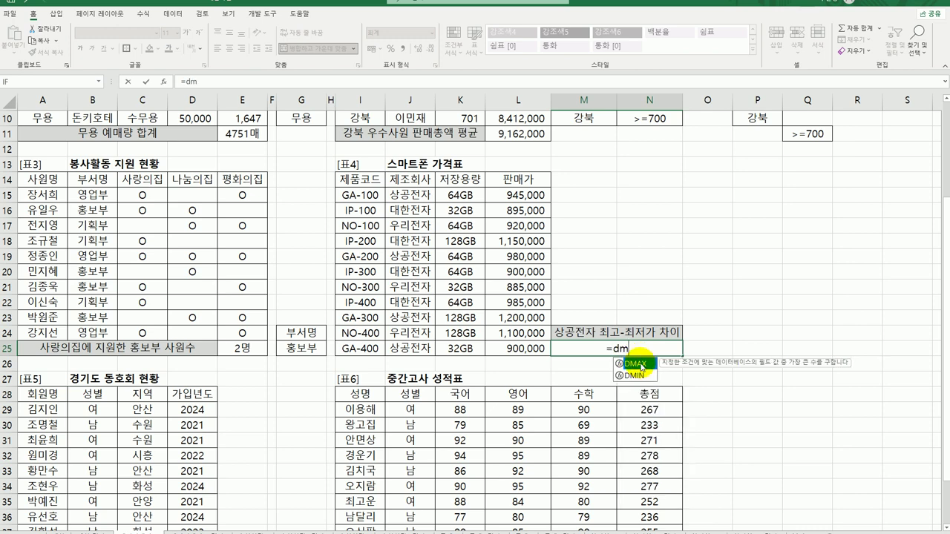
pyautogui.doubleClick(636, 363)
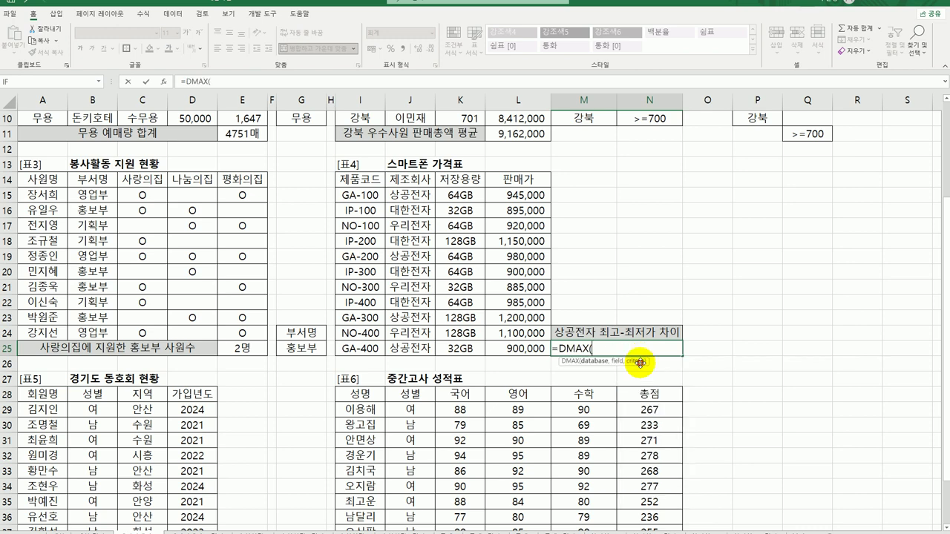
pyautogui.click(162, 82)
pyautogui.moveTo(505, 247); pyautogui.dragTo(160, 344)
pyautogui.moveTo(369, 181); pyautogui.dragTo(511, 355)
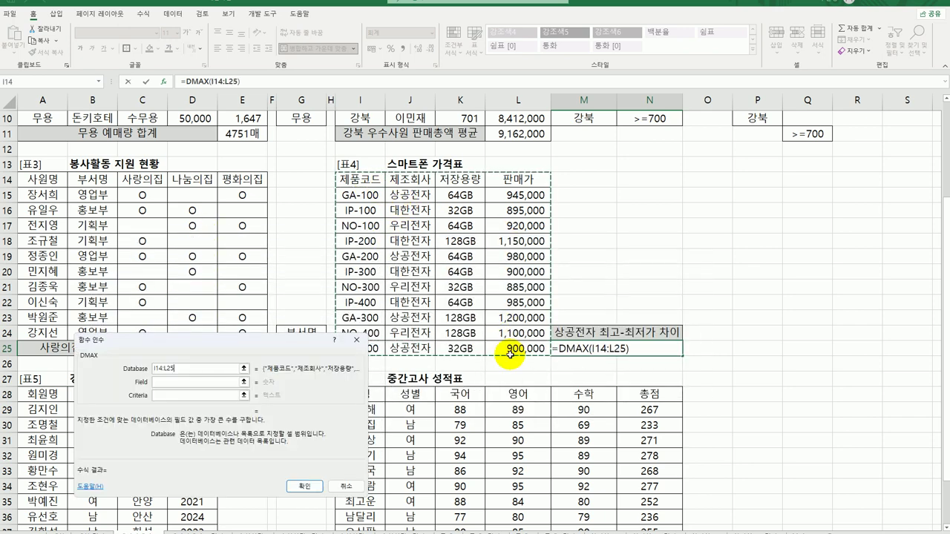
# Step: Set the DMAX field to 4 and the criteria to J14:J15, and complete the formula
pyautogui.click(167, 381)
pyautogui.click(510, 178)
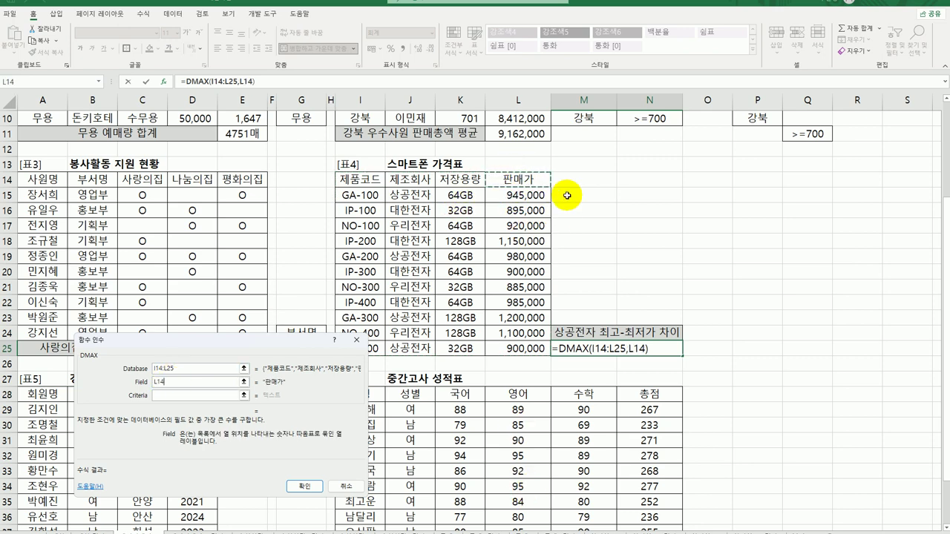
pyautogui.press('BackSpace')
pyautogui.press('BackSpace')
pyautogui.press('BackSpace')
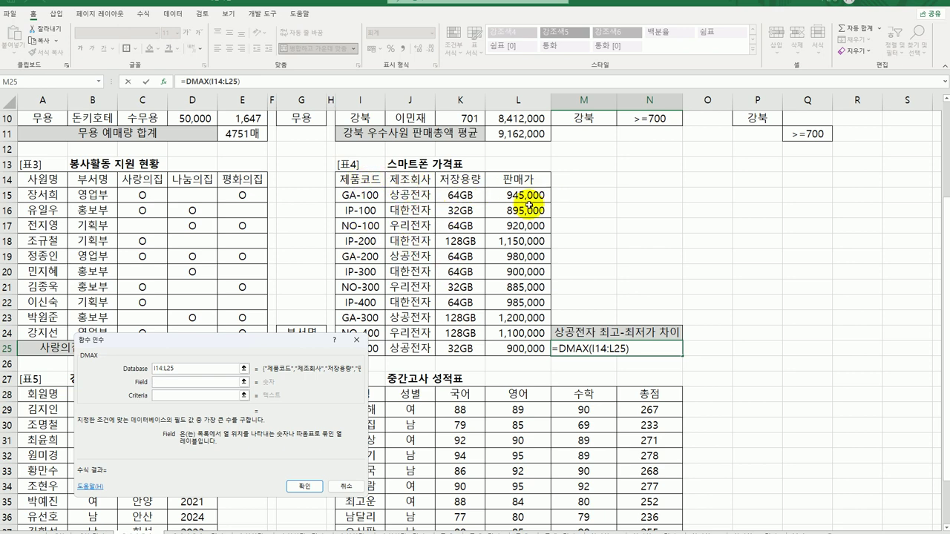
pyautogui.write('4')
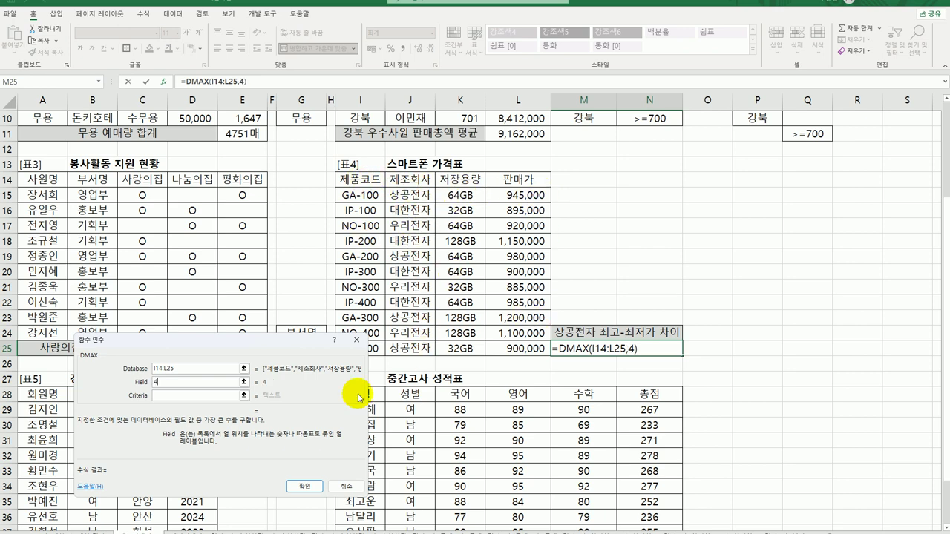
pyautogui.click(189, 398)
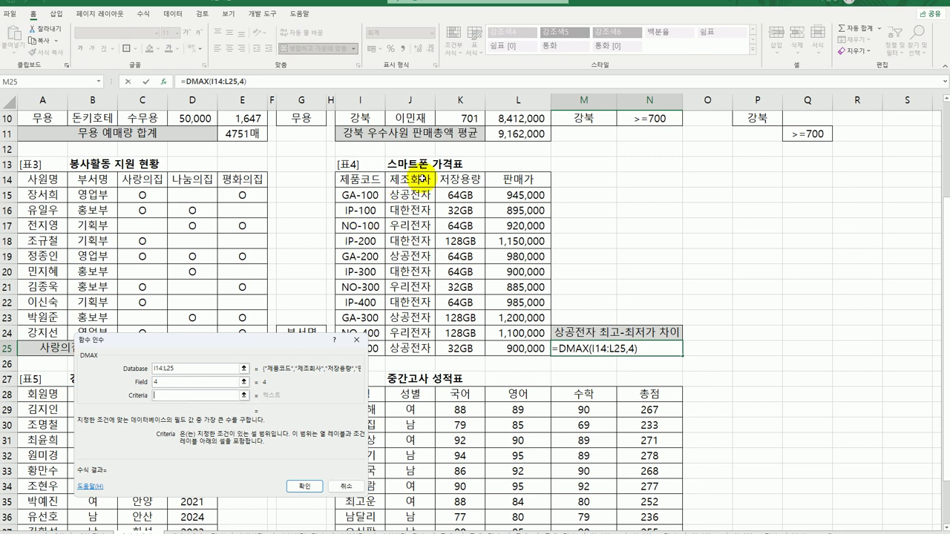
pyautogui.moveTo(423, 178); pyautogui.dragTo(423, 197)
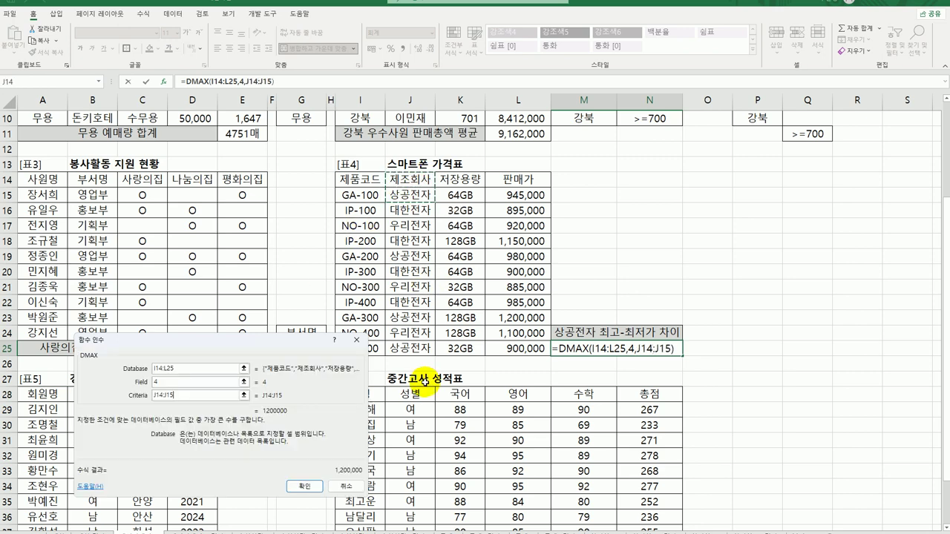
pyautogui.click(302, 484)
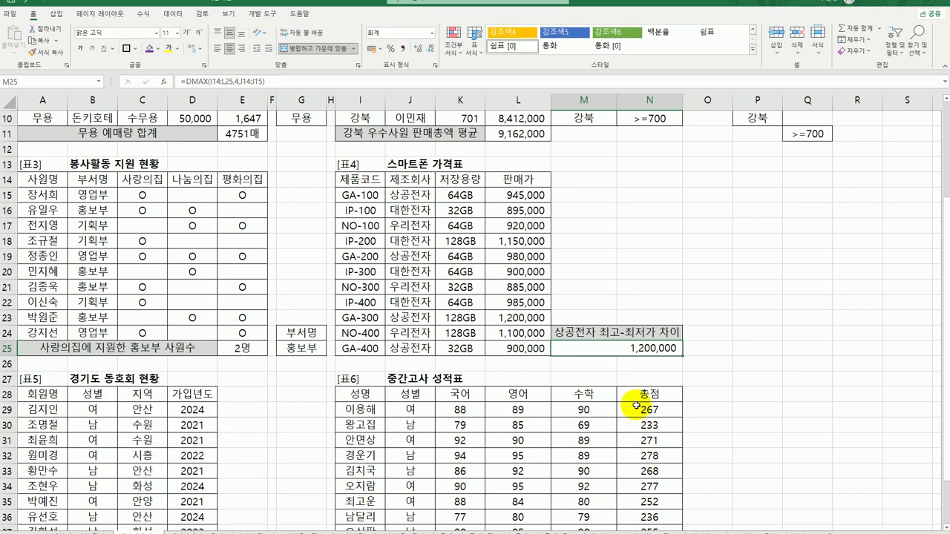
# Step: Extend the M25 formula by subtracting a DMIN function, with I14:L25 as its database range
pyautogui.doubleClick(659, 347)
pyautogui.click(679, 350)
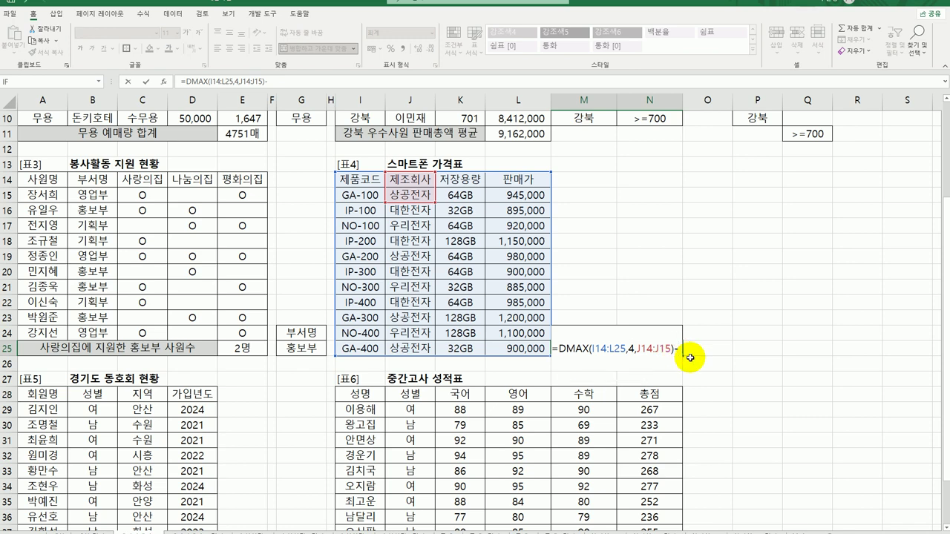
pyautogui.write('-dmi')
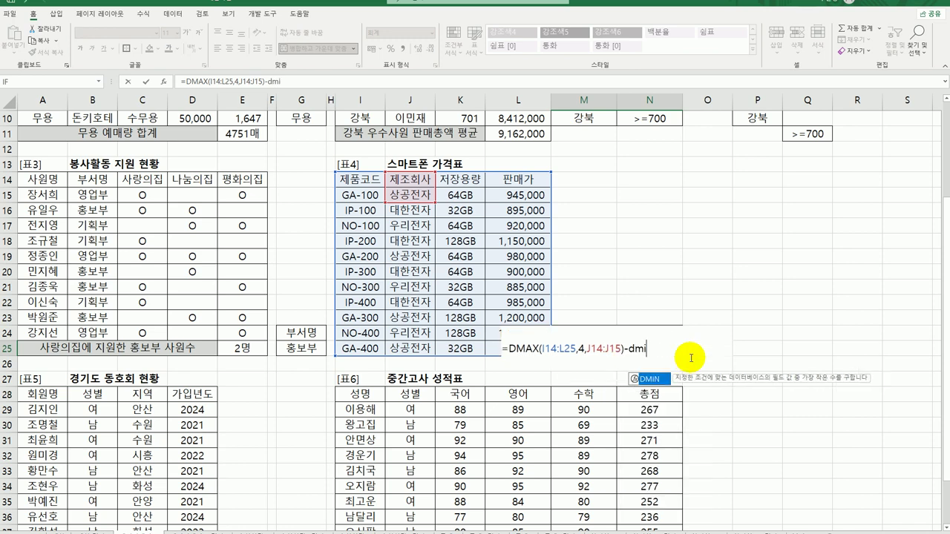
pyautogui.doubleClick(651, 379)
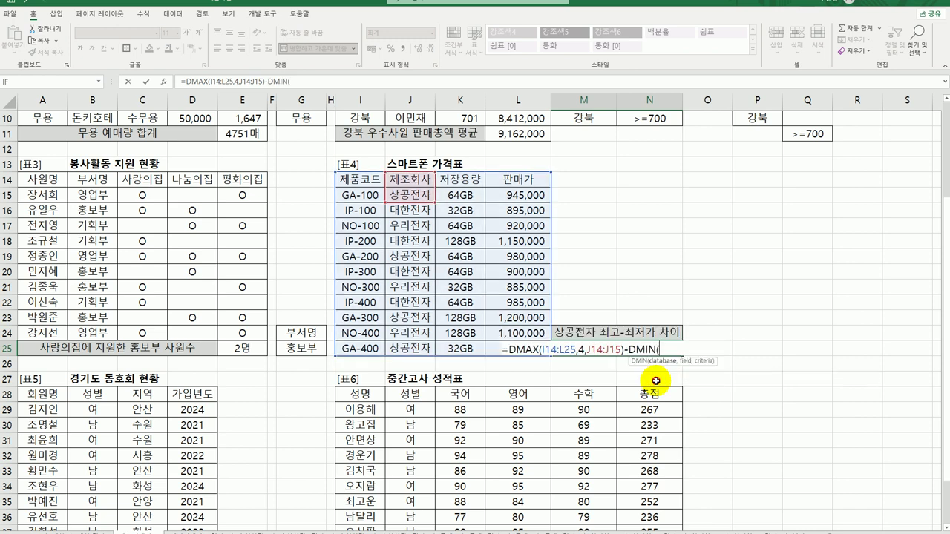
pyautogui.click(163, 81)
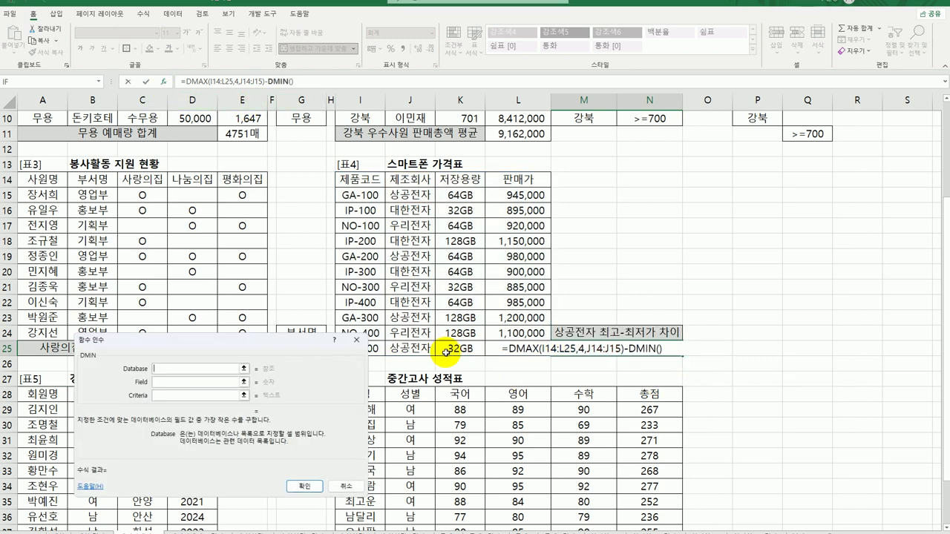
pyautogui.moveTo(378, 179); pyautogui.dragTo(512, 347)
# Step: Set the DMIN field to the 판매가 heading L14 and the criteria to J14:J15, and complete the formula
pyautogui.click(181, 382)
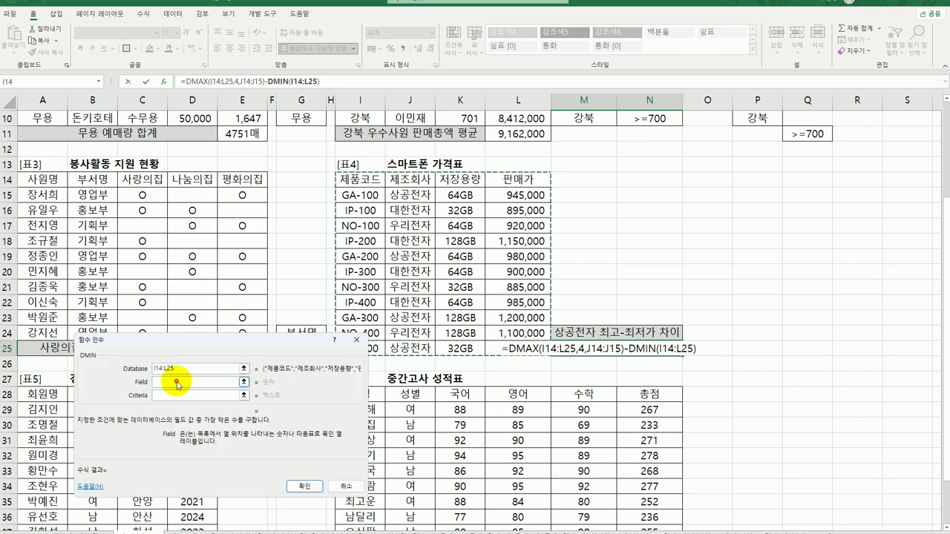
pyautogui.click(517, 178)
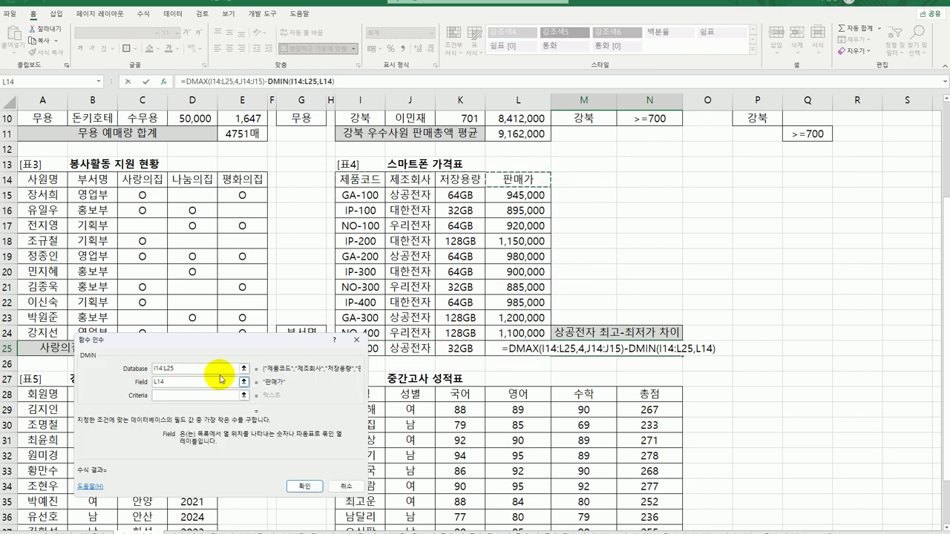
pyautogui.click(180, 394)
pyautogui.moveTo(407, 178); pyautogui.dragTo(410, 195)
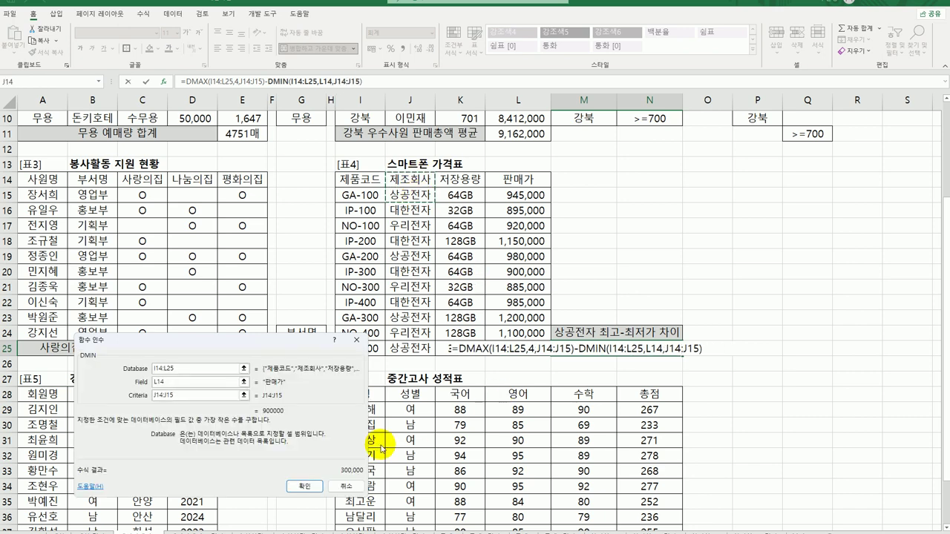
pyautogui.click(304, 486)
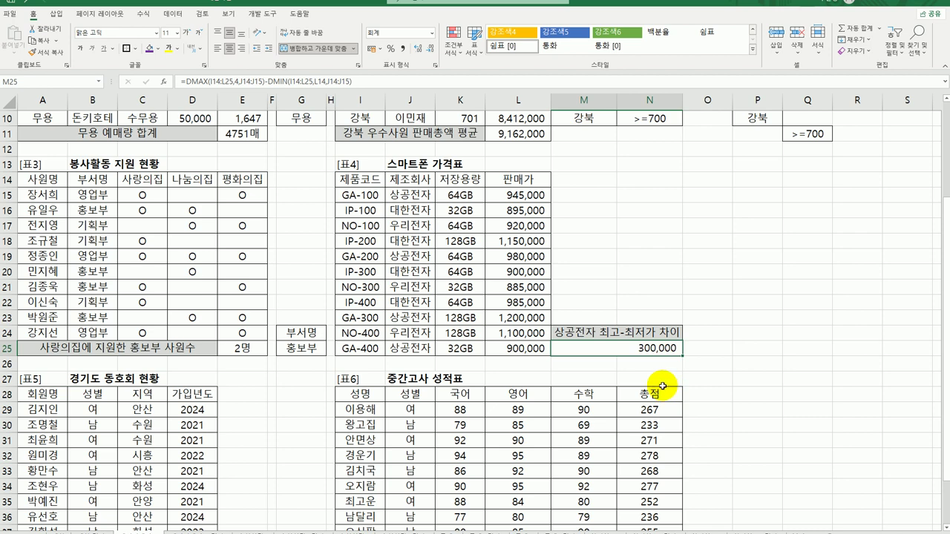
# Step: Examine 표5's 지역 heading with its 안산 entry and the numeric 가입년도 column for counting the 안산 members
pyautogui.scroll(-1, 661, 385)
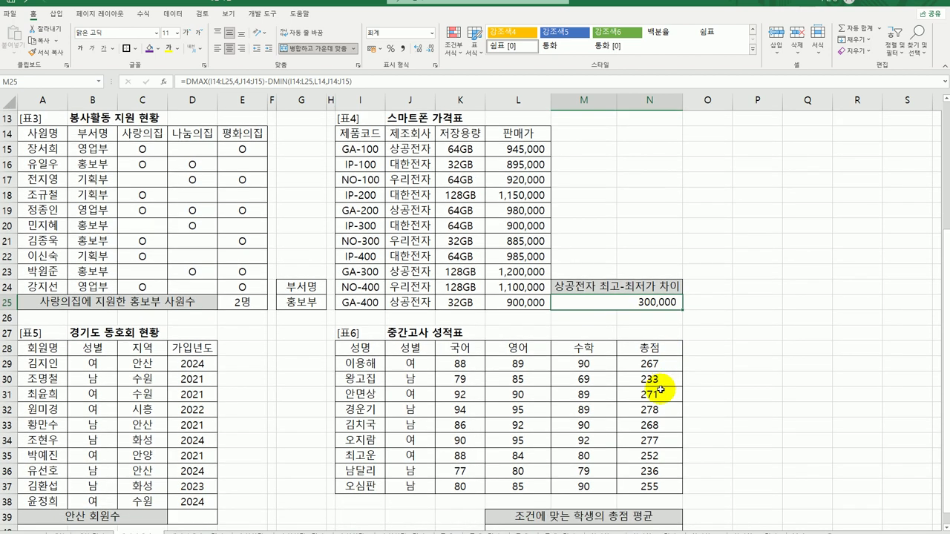
pyautogui.scroll(-1, 660, 390)
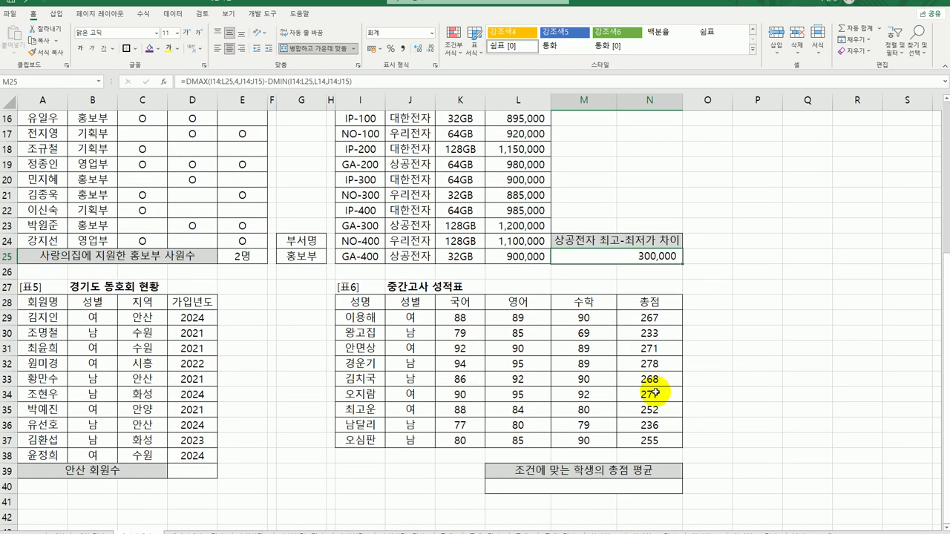
pyautogui.click(200, 469)
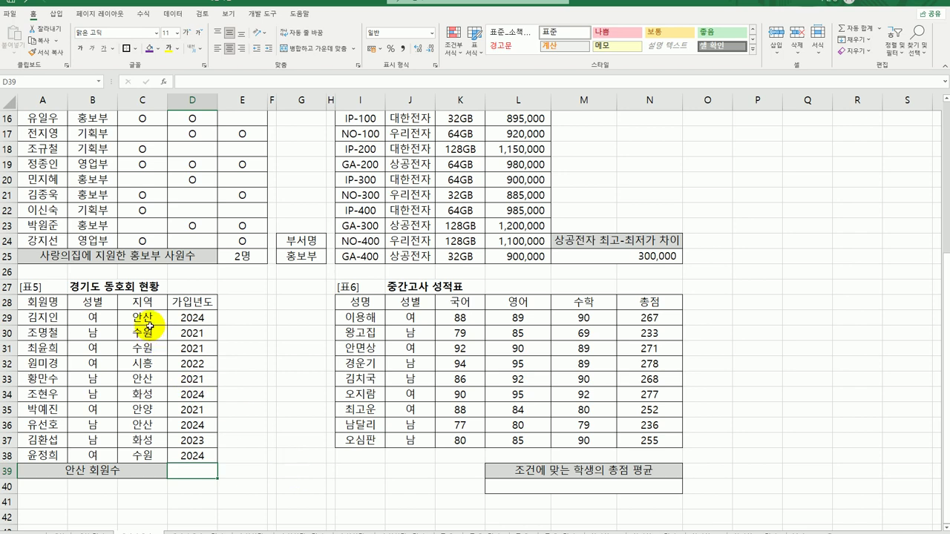
pyautogui.moveTo(141, 302); pyautogui.dragTo(142, 318)
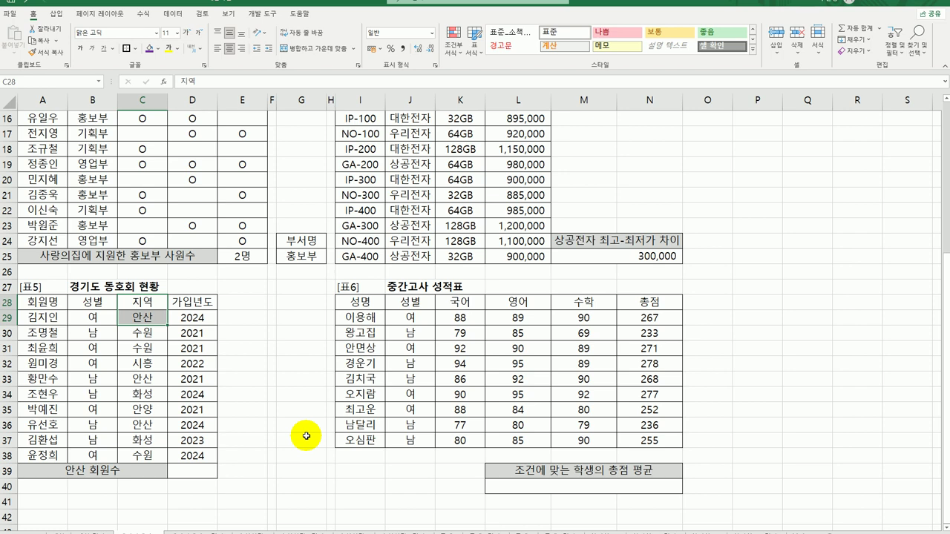
pyautogui.click(192, 472)
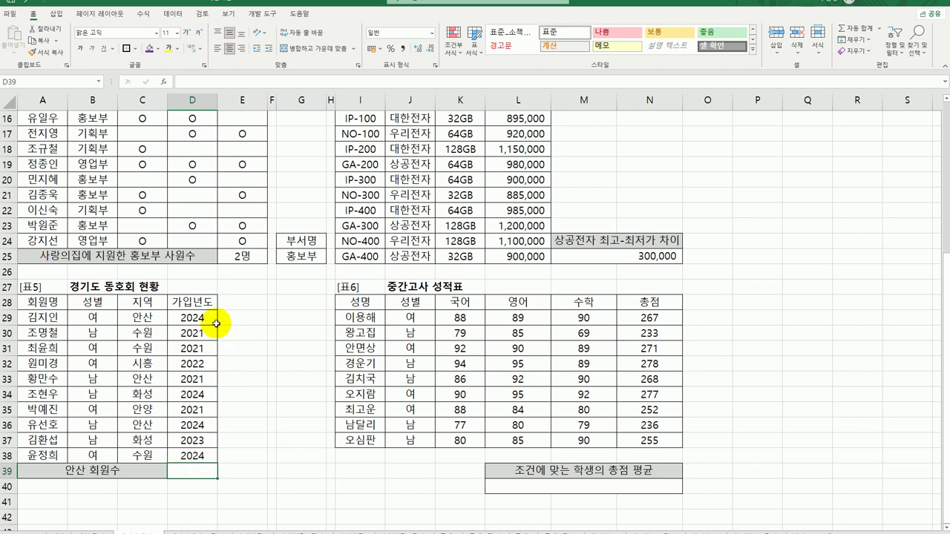
pyautogui.moveTo(194, 318); pyautogui.dragTo(201, 455)
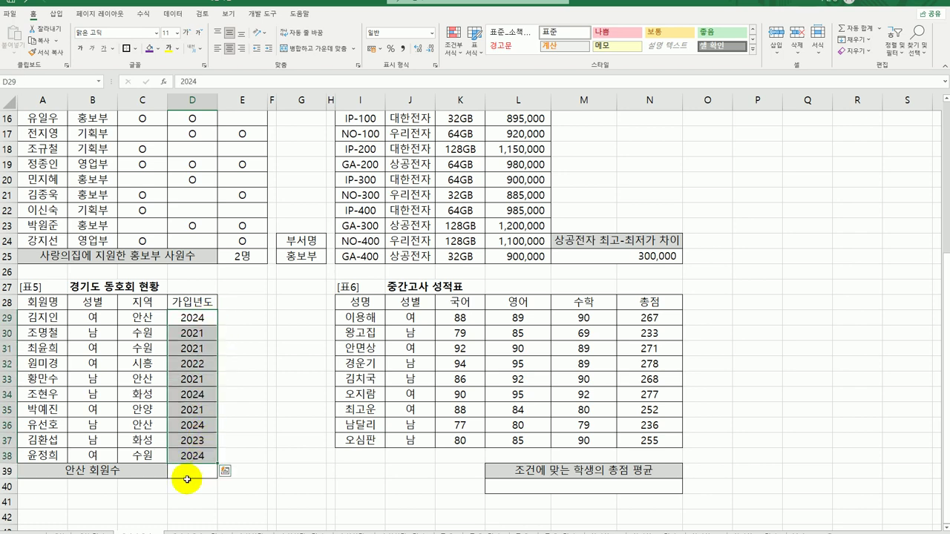
# Step: Start a DCOUNT function in D39 with the 표5 range A28:D38 as its database
pyautogui.click(186, 472)
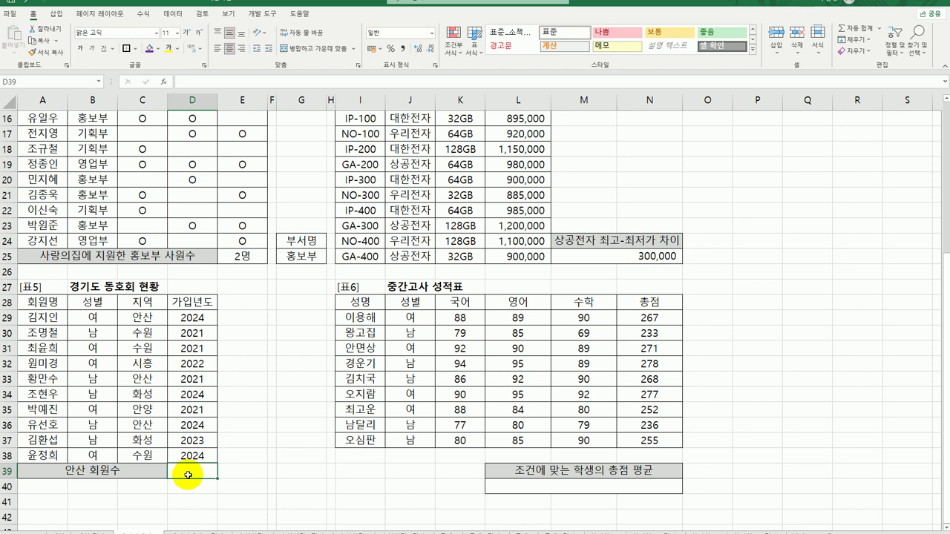
pyautogui.write('=dc')
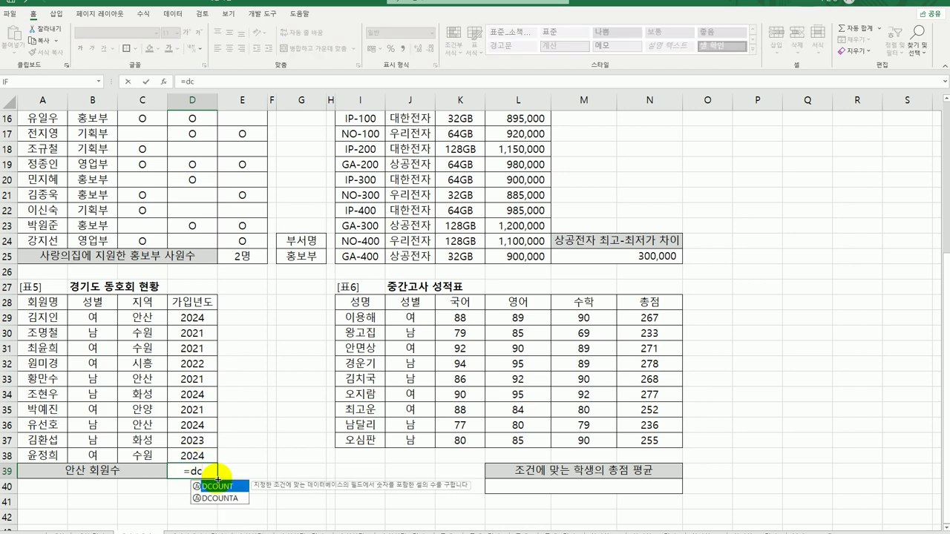
pyautogui.doubleClick(217, 486)
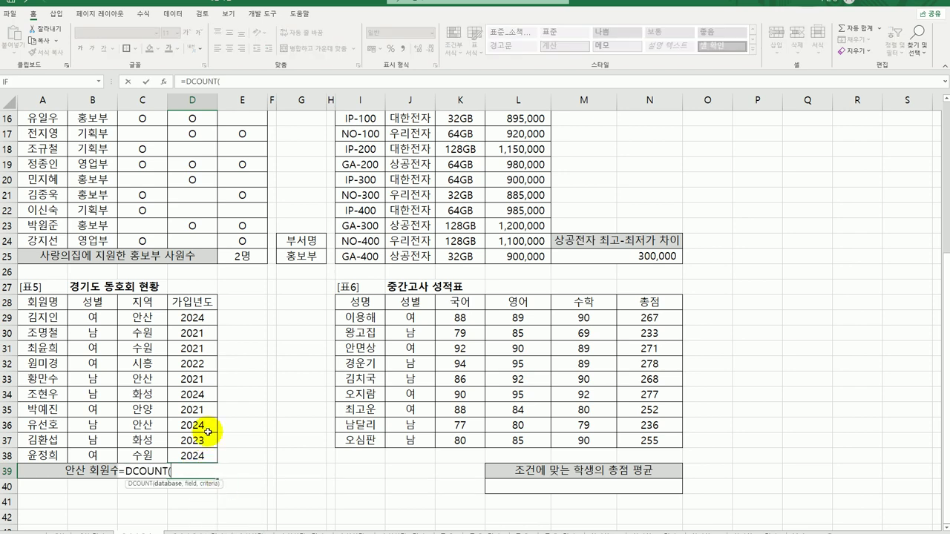
pyautogui.click(163, 81)
pyautogui.moveTo(273, 336); pyautogui.dragTo(460, 258)
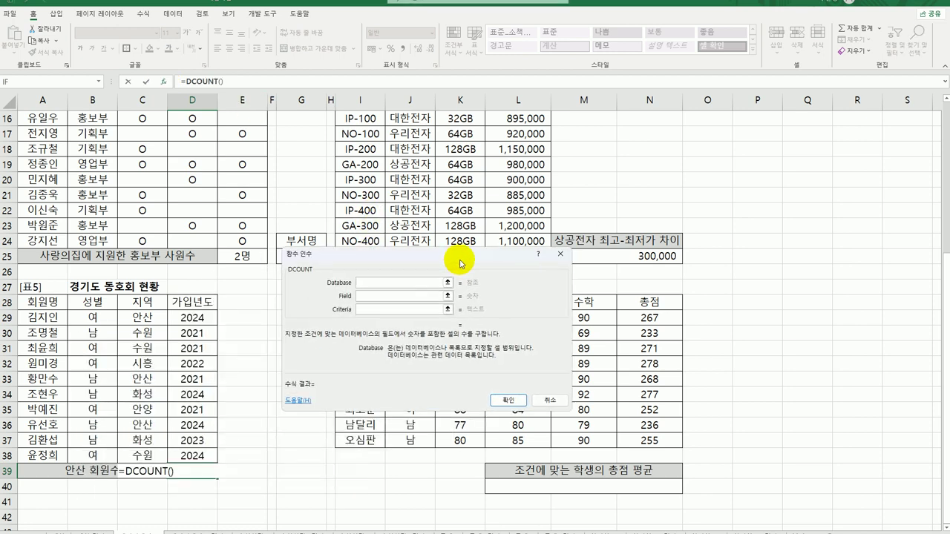
pyautogui.moveTo(40, 300); pyautogui.dragTo(203, 457)
# Step: Set the DCOUNT field to the 가입년도 heading D28 and the criteria to C28:C29, and complete the formula
pyautogui.click(366, 296)
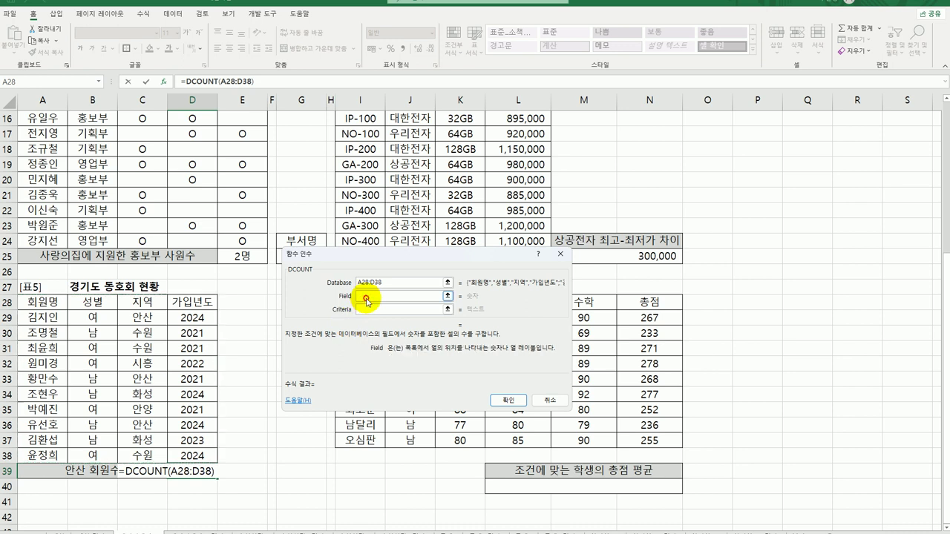
pyautogui.click(214, 301)
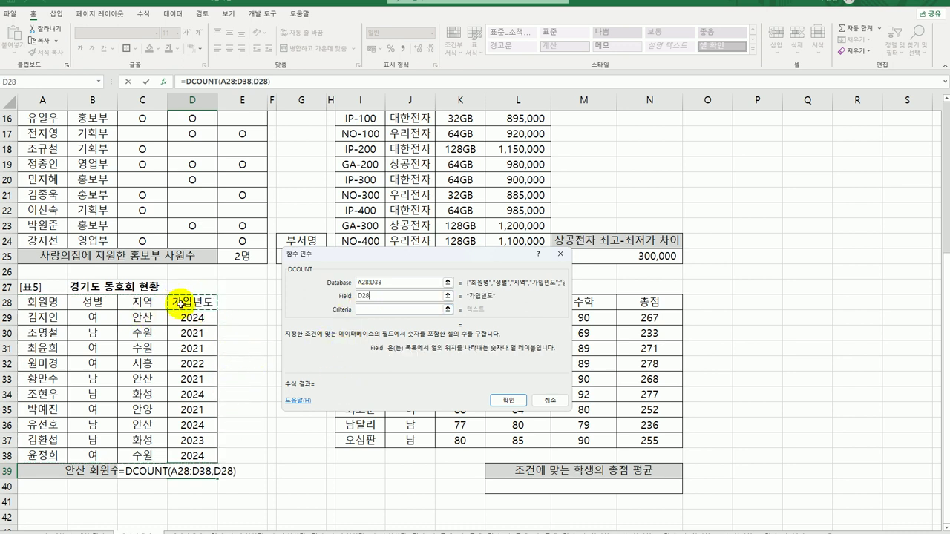
pyautogui.click(363, 310)
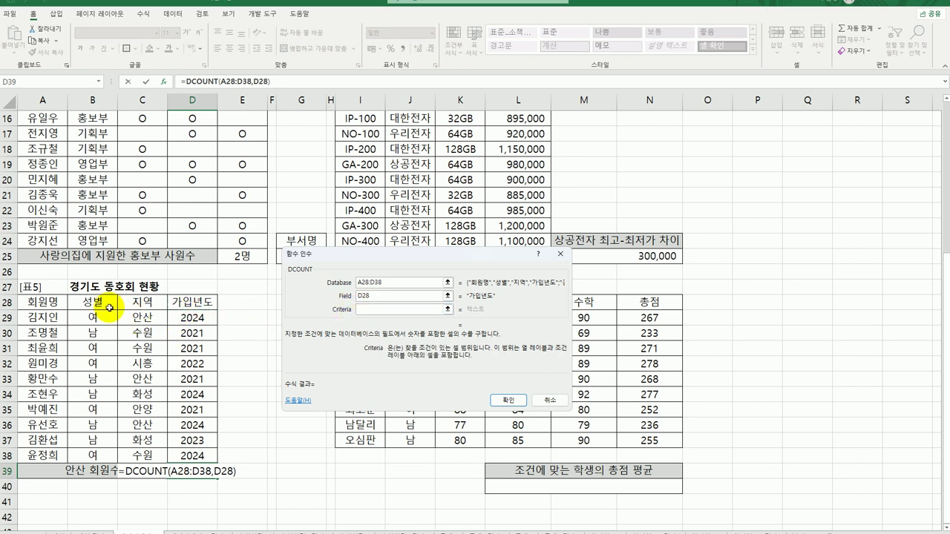
pyautogui.moveTo(148, 304); pyautogui.dragTo(148, 318)
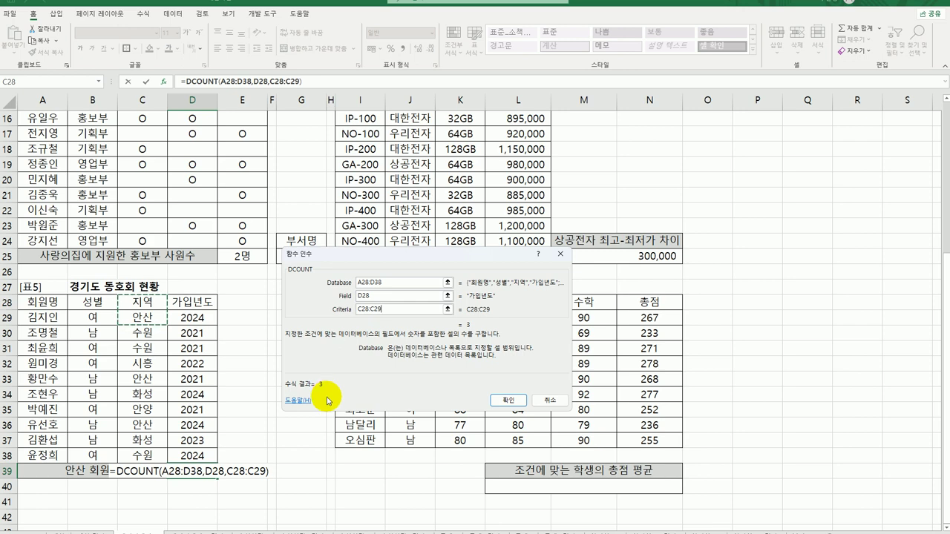
pyautogui.click(509, 401)
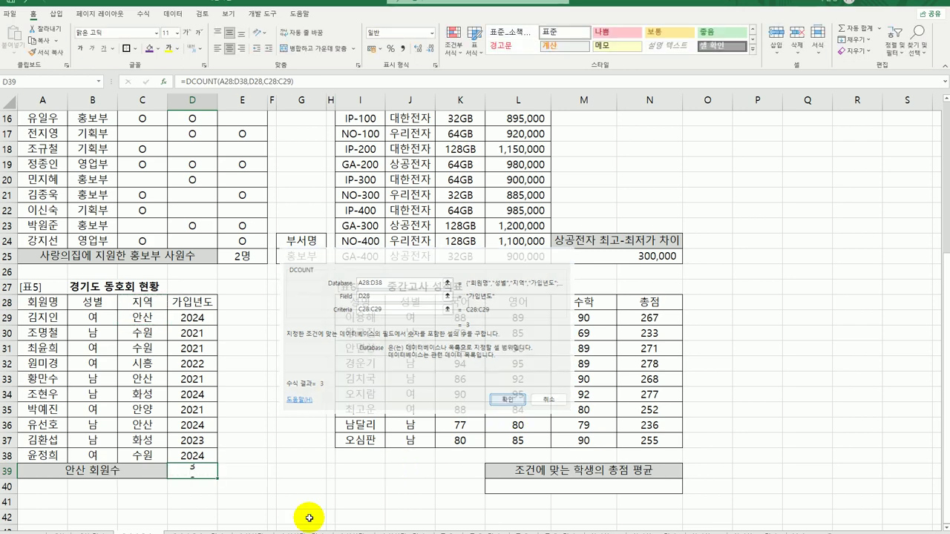
# Step: Append &"명" to the DCOUNT formula in D39
pyautogui.doubleClick(191, 471)
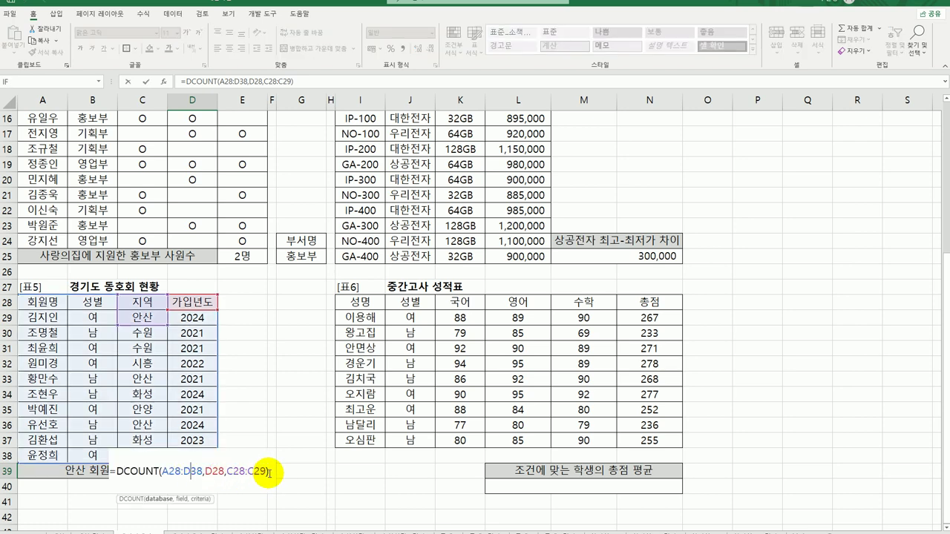
pyautogui.write('&')
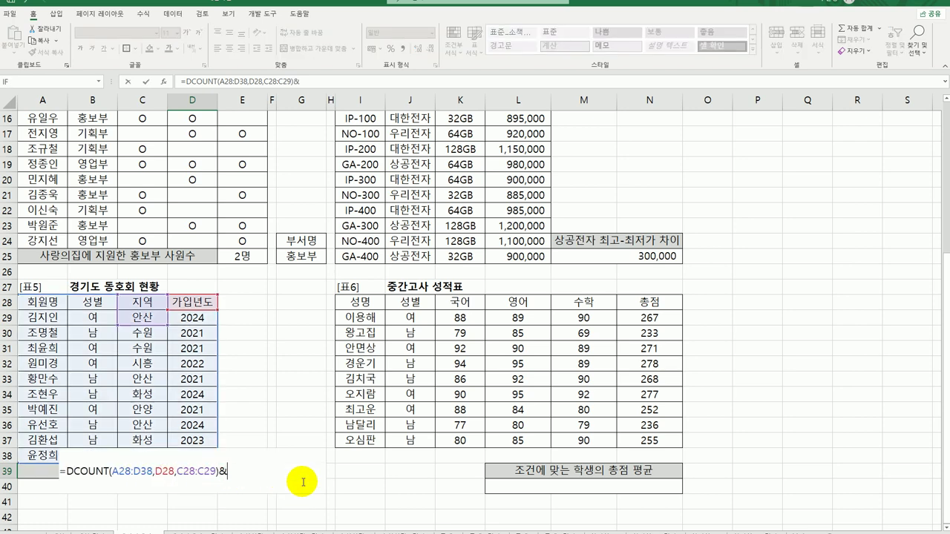
pyautogui.write('"ㅁ')
pyautogui.write('"명')
pyautogui.press('Return')
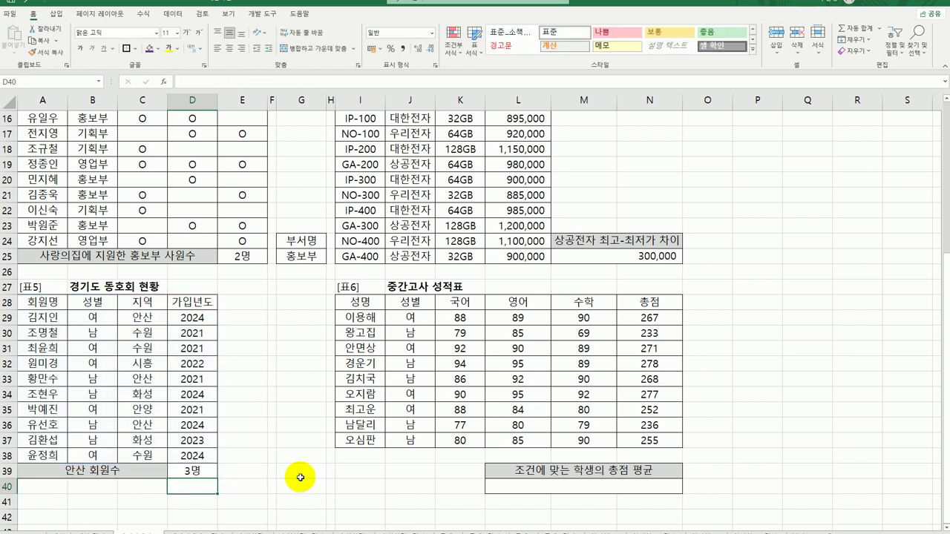
pyautogui.click(213, 470)
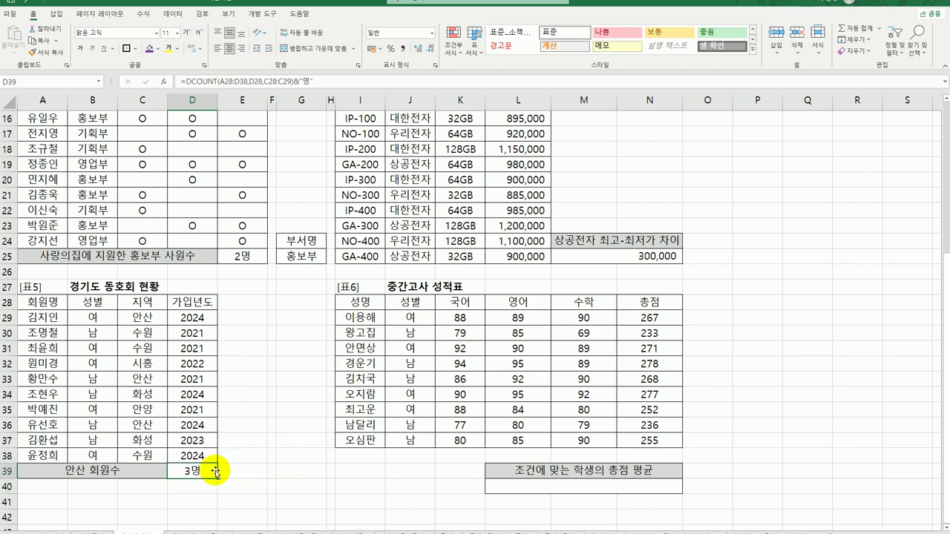
# Step: Copy 표6's 성별 heading and a 남 entry into I39:I40 as the first condition
pyautogui.scroll(1, 215, 471)
pyautogui.scroll(-1, 215, 471)
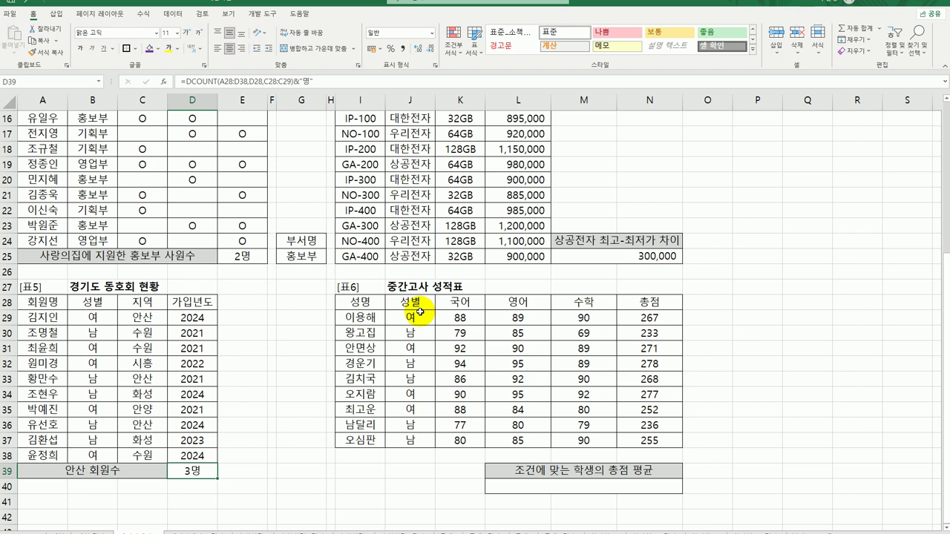
pyautogui.click(356, 463)
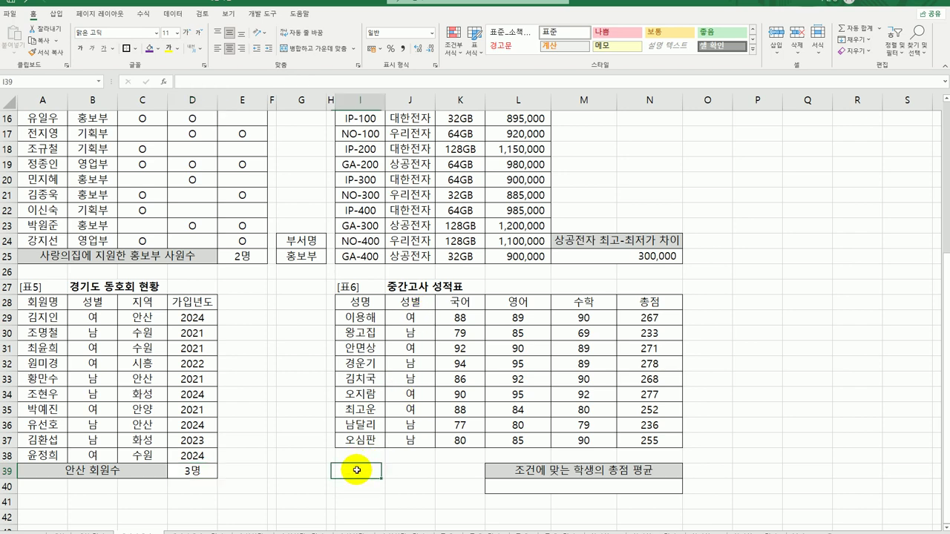
pyautogui.click(410, 301)
pyautogui.keyDown('ctrl'); pyautogui.click(420, 335); pyautogui.keyUp('ctrl')
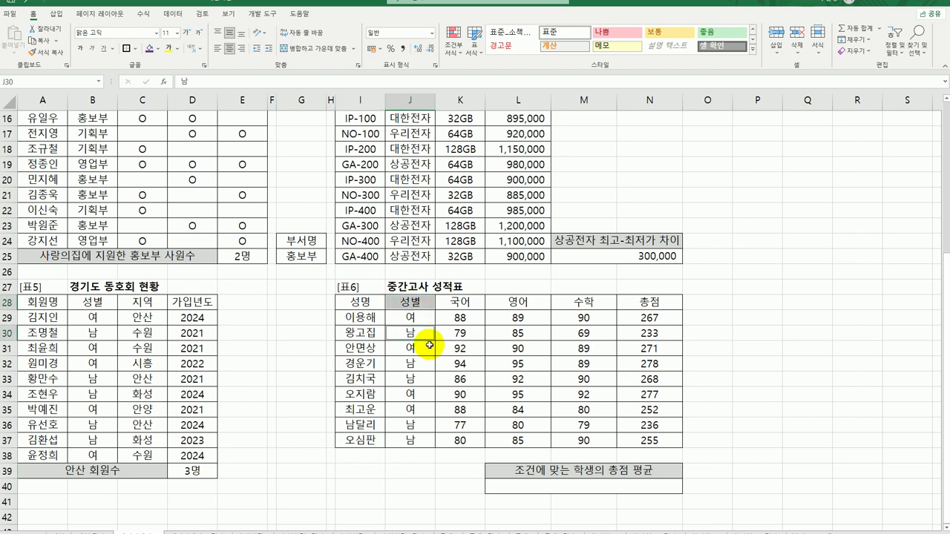
pyautogui.hotkey('ctrl', 'c')
pyautogui.click(359, 473)
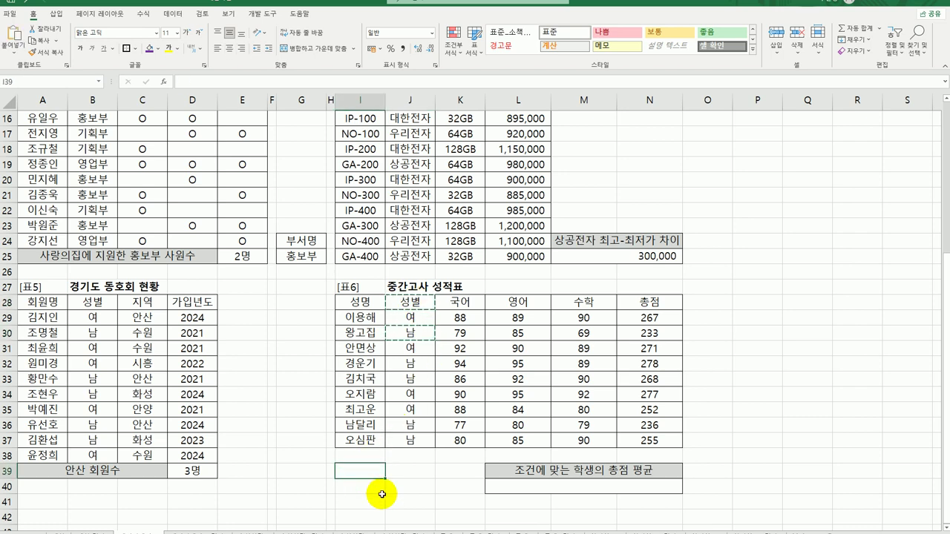
pyautogui.hotkey('ctrl', 'v')
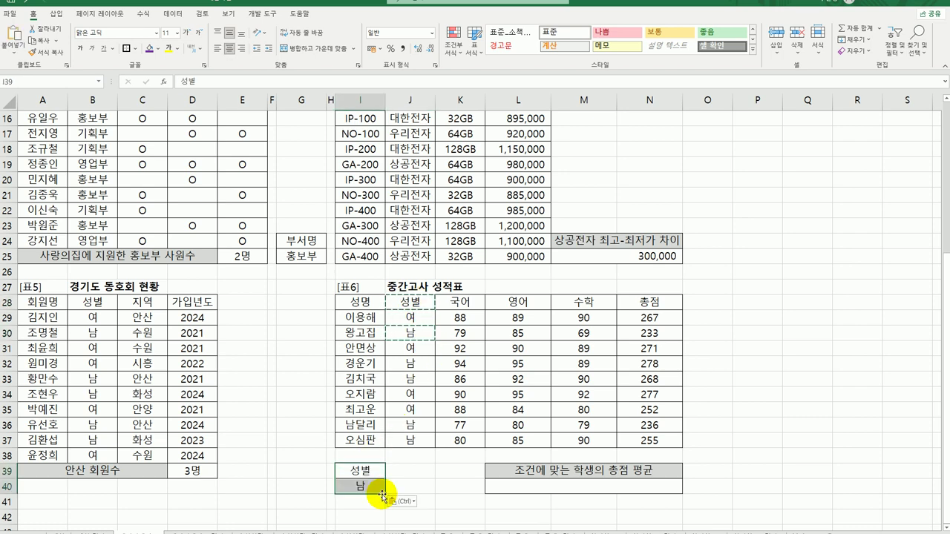
# Step: Copy 표6's 영어 heading into J39 and enter the condition >=90 in J40
pyautogui.click(527, 304)
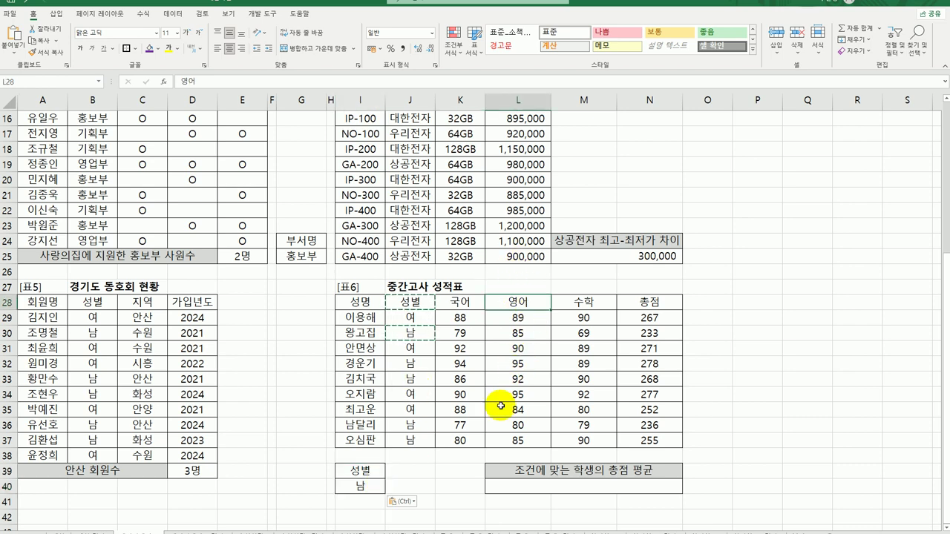
pyautogui.hotkey('ctrl', 'c')
pyautogui.click(410, 469)
pyautogui.hotkey('ctrl', 'v')
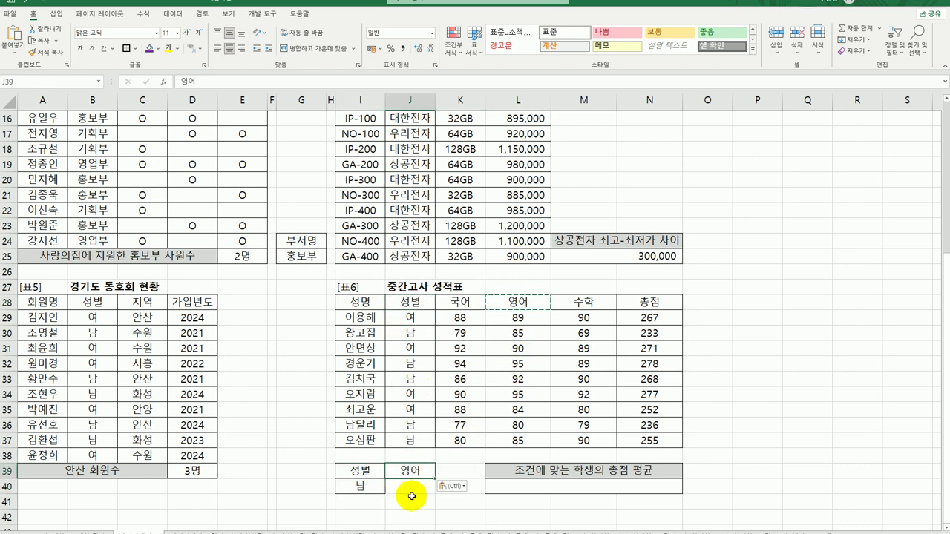
pyautogui.click(394, 487)
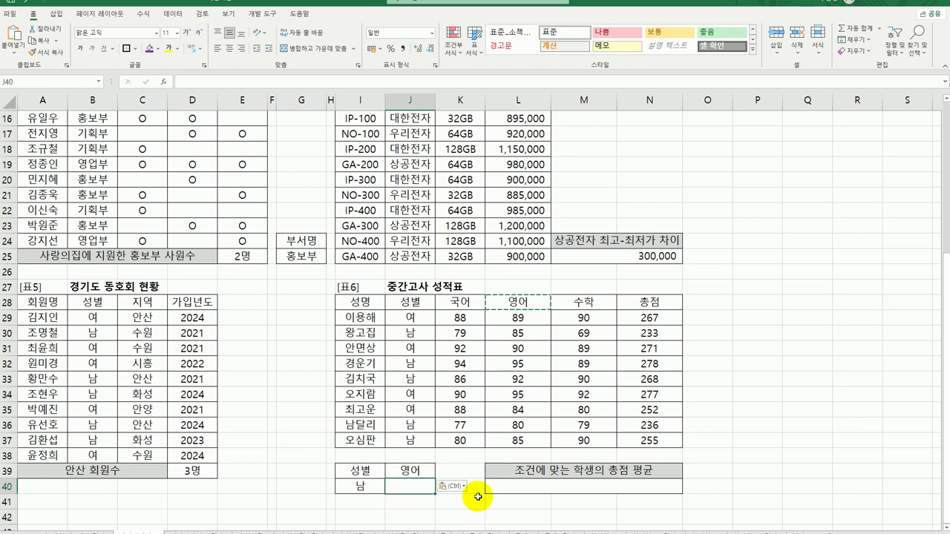
pyautogui.write('>=90')
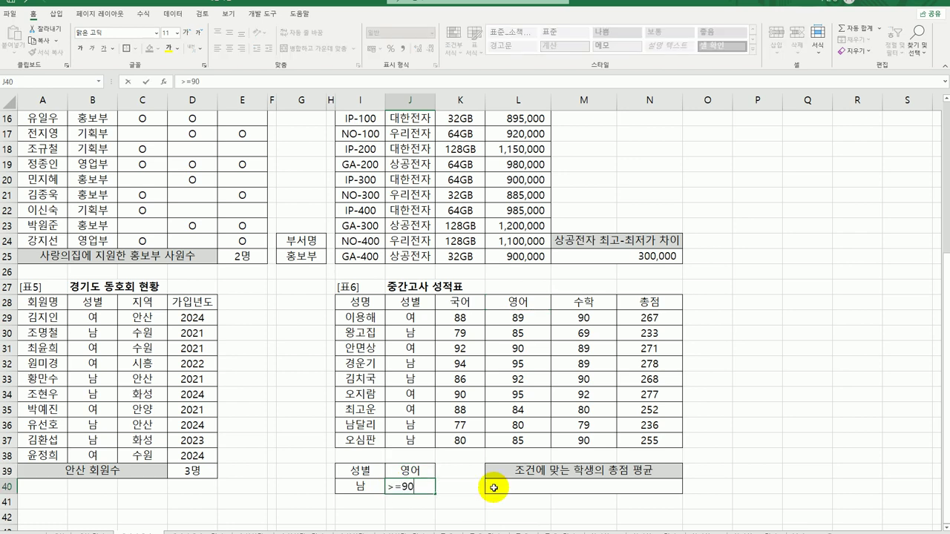
pyautogui.press('Return')
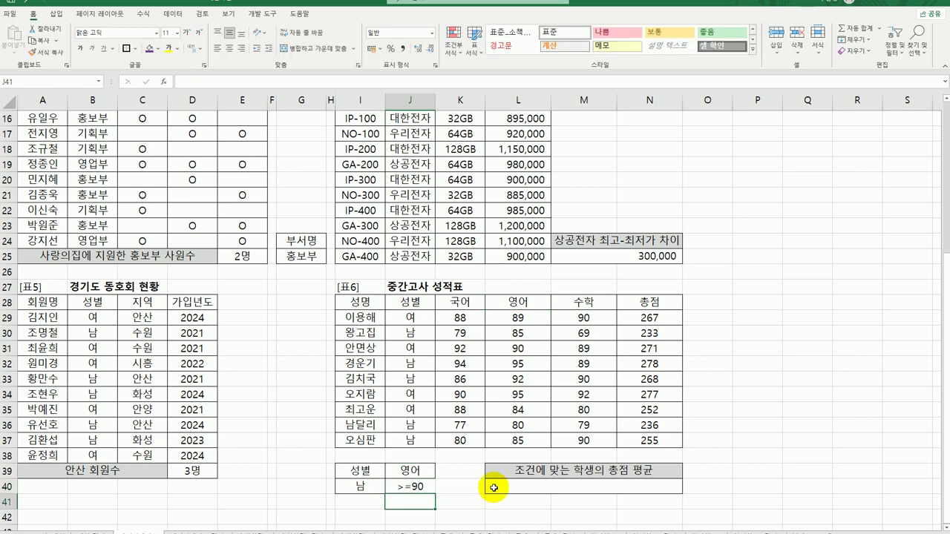
# Step: Copy a 여 entry from 표6's 성별 column into I41 for the second condition row
pyautogui.click(416, 317)
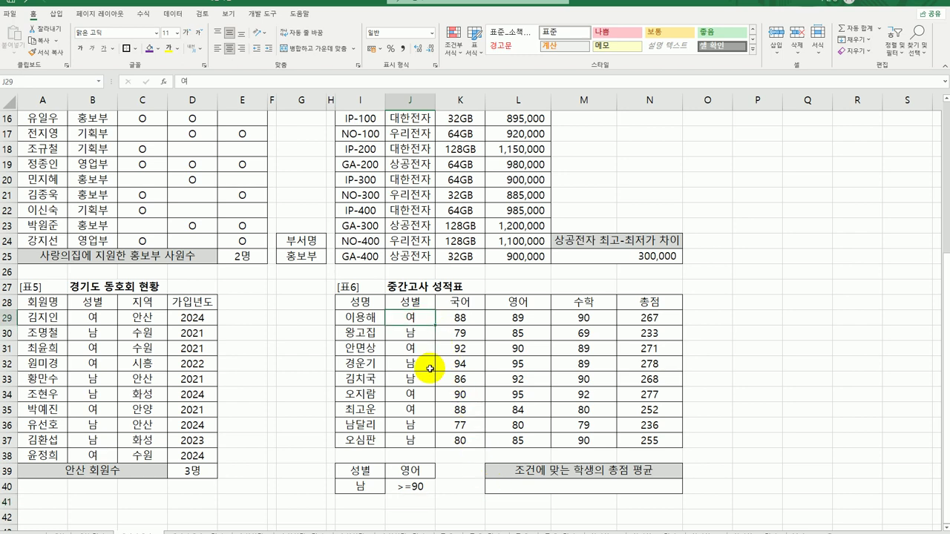
pyautogui.hotkey('ctrl', 'c')
pyautogui.click(362, 502)
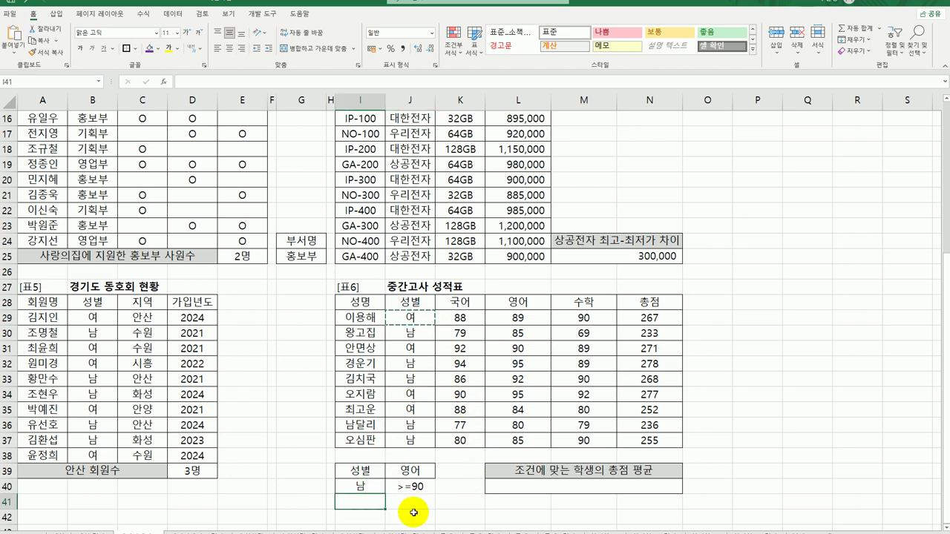
pyautogui.hotkey('ctrl', 'v')
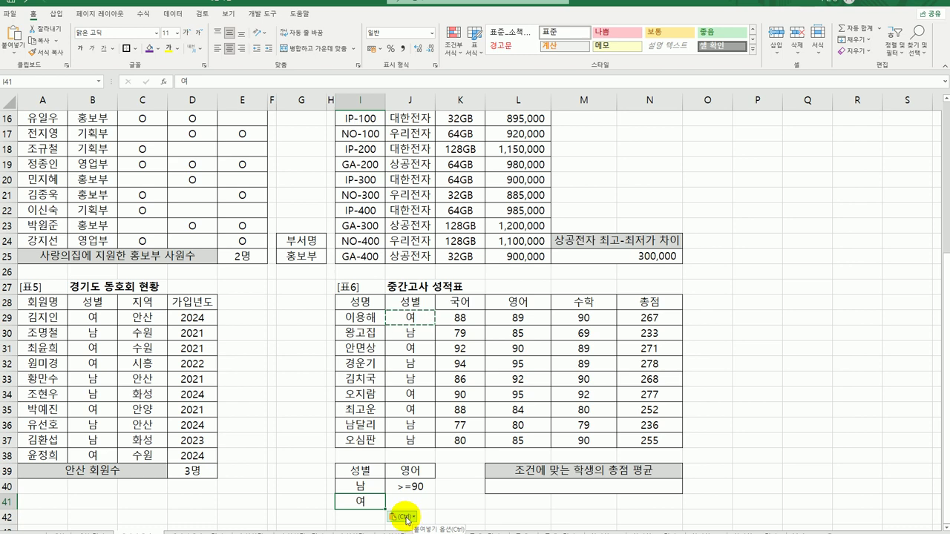
# Step: Copy 표6's 수학 heading into K39 and enter the condition >=90 in K41 on the 여 row
pyautogui.click(583, 302)
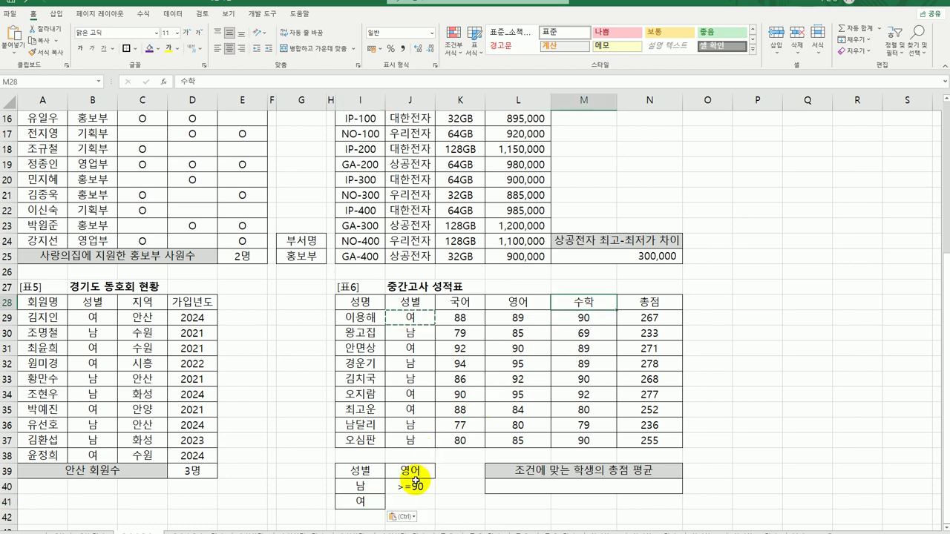
pyautogui.hotkey('ctrl', 'c')
pyautogui.click(453, 474)
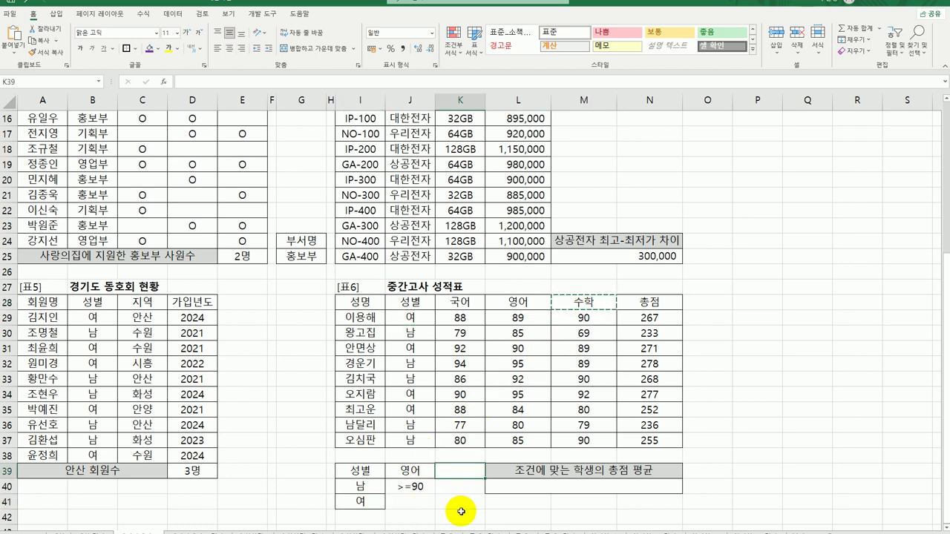
pyautogui.hotkey('ctrl', 'v')
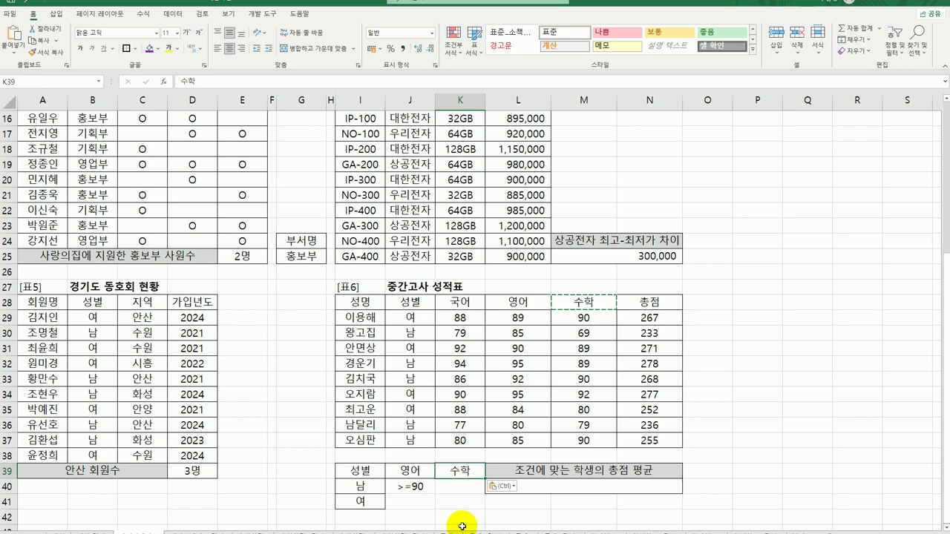
pyautogui.click(361, 502)
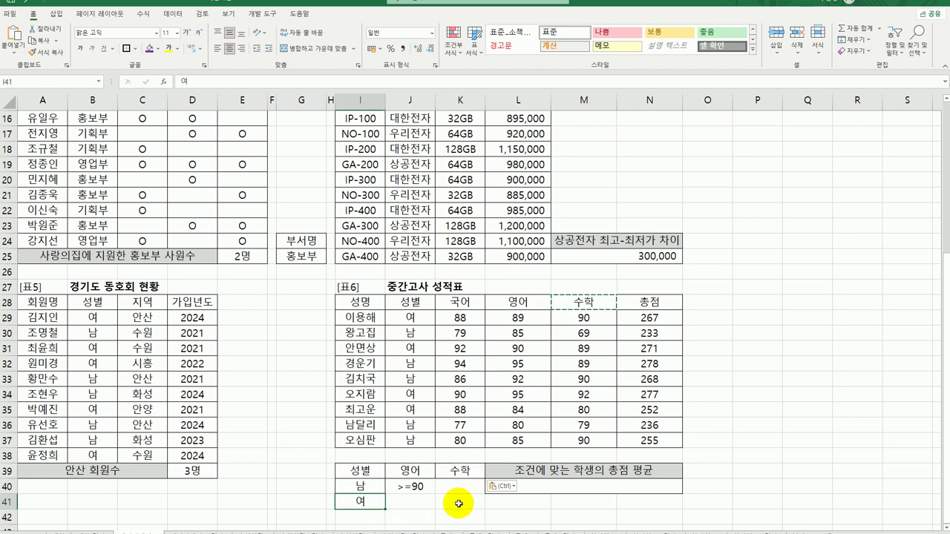
pyautogui.click(458, 504)
pyautogui.write('>')
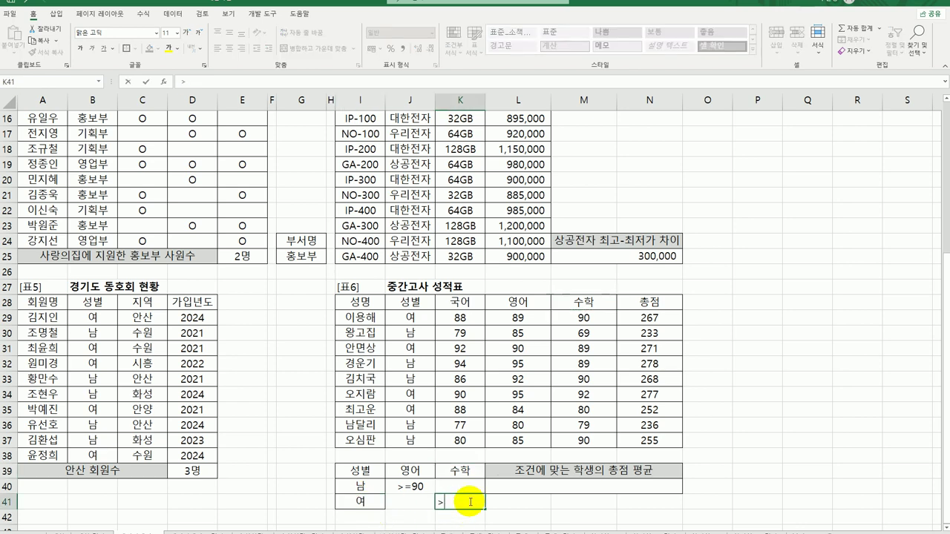
pyautogui.write('=90')
pyautogui.press('Return')
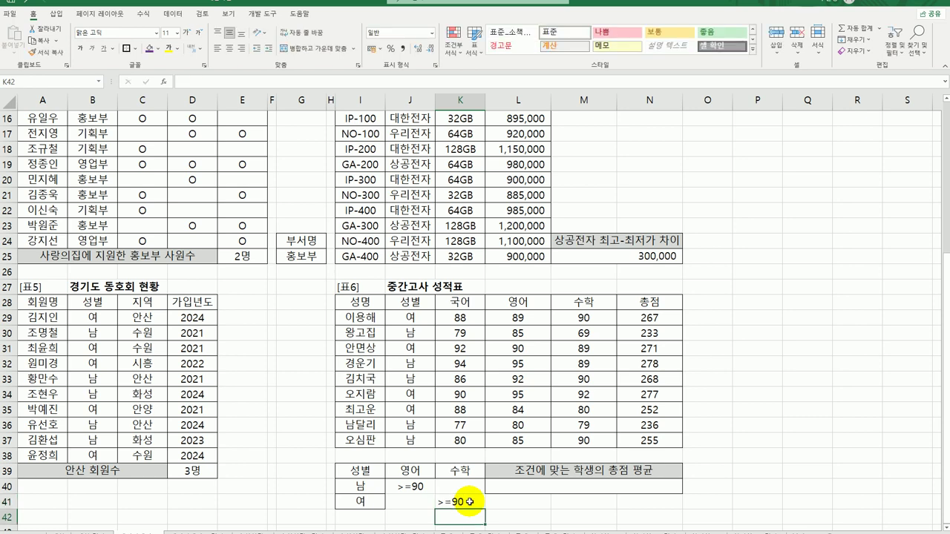
# Step: Examine the conditions in I39:K41 and 표6's 총점 heading for averaging the matching students' totals
pyautogui.moveTo(362, 470); pyautogui.dragTo(401, 486)
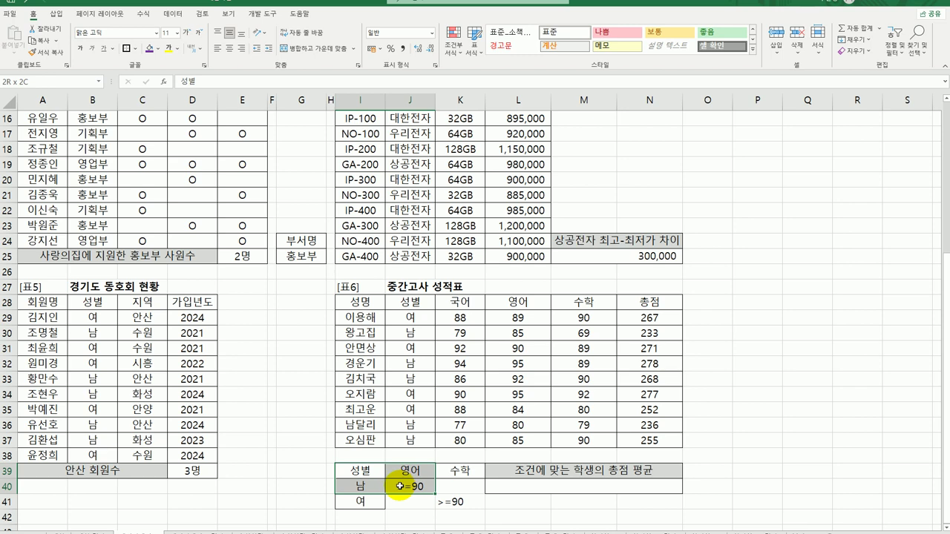
pyautogui.moveTo(361, 473); pyautogui.dragTo(445, 502)
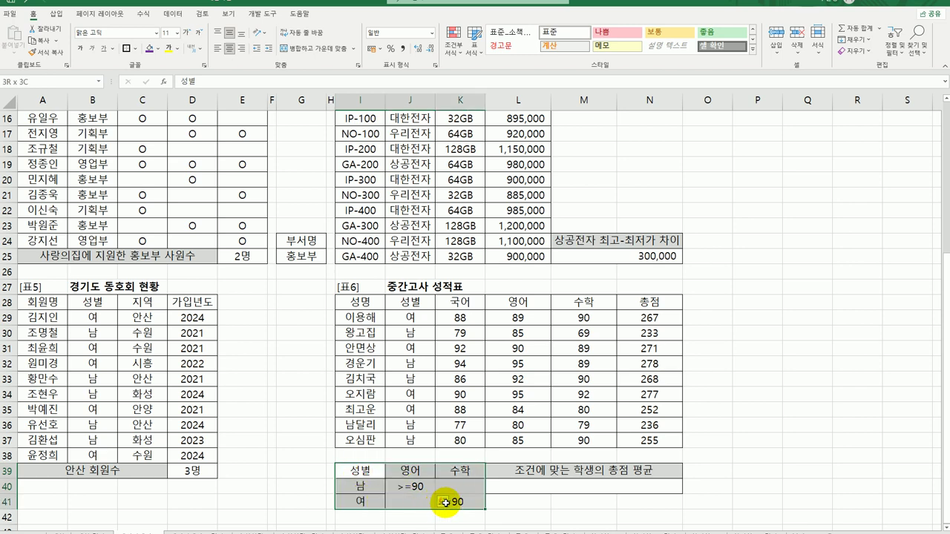
pyautogui.click(657, 301)
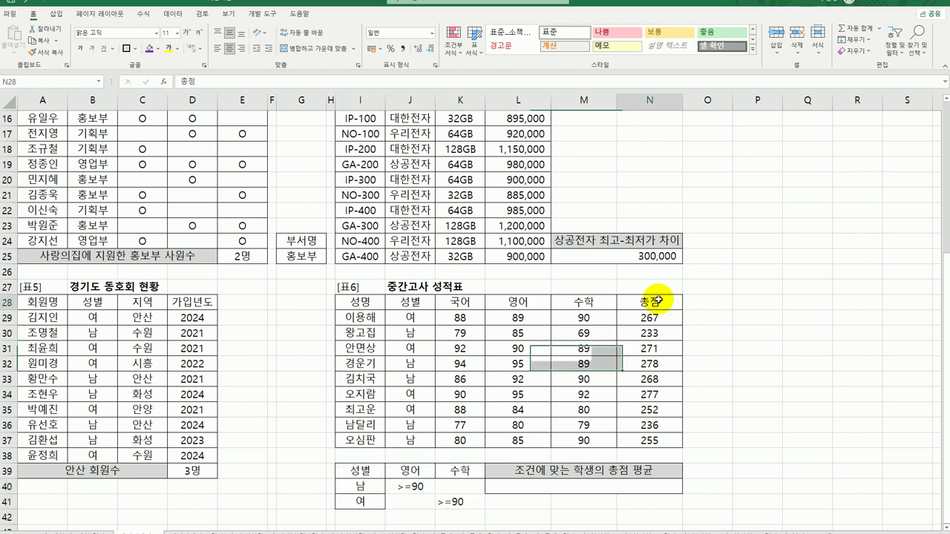
# Step: Start a DAVERAGE function in L40 with the whole of 표6, I28:N37, as its database
pyautogui.click(627, 488)
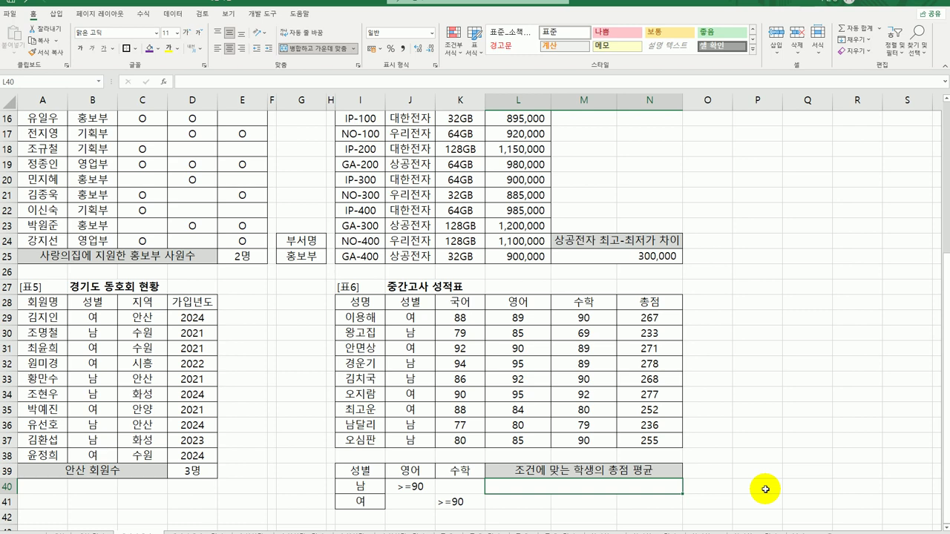
pyautogui.write('=ㅇ')
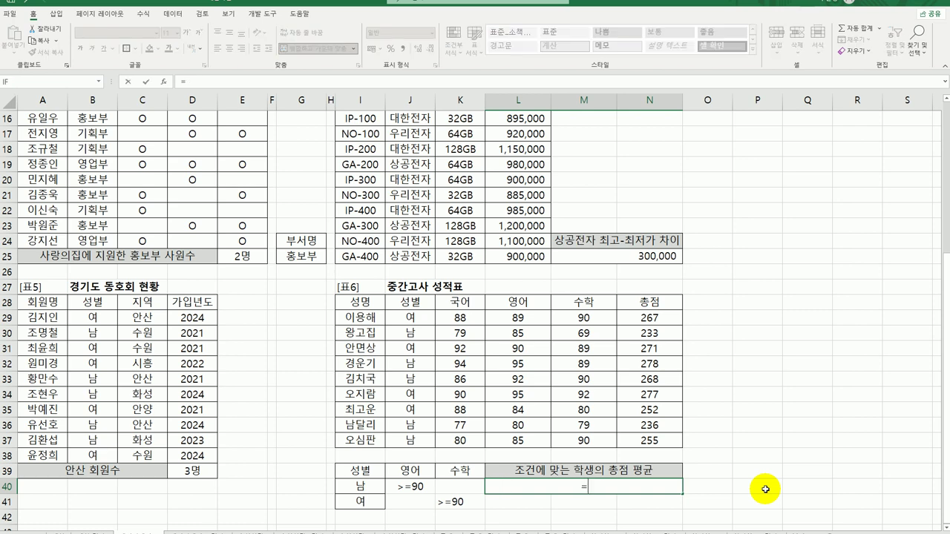
pyautogui.write('dav')
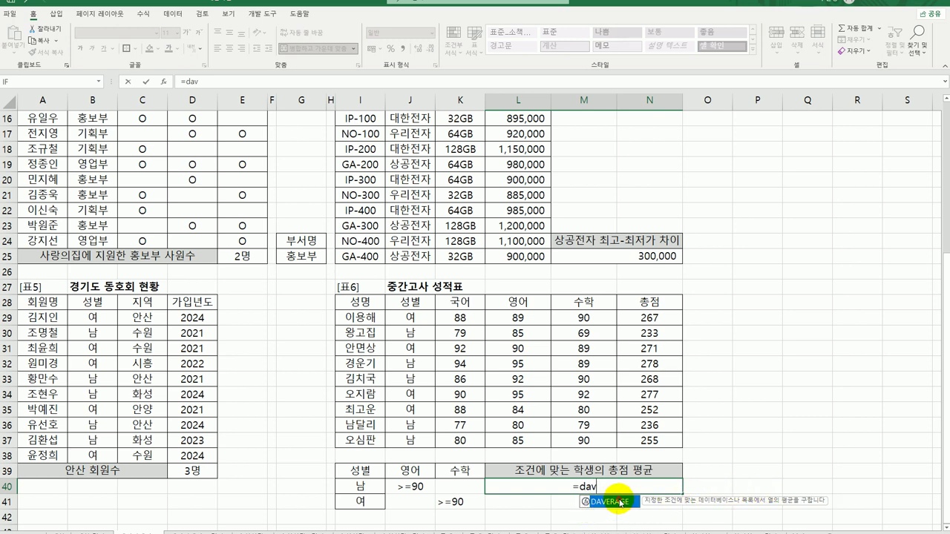
pyautogui.doubleClick(615, 509)
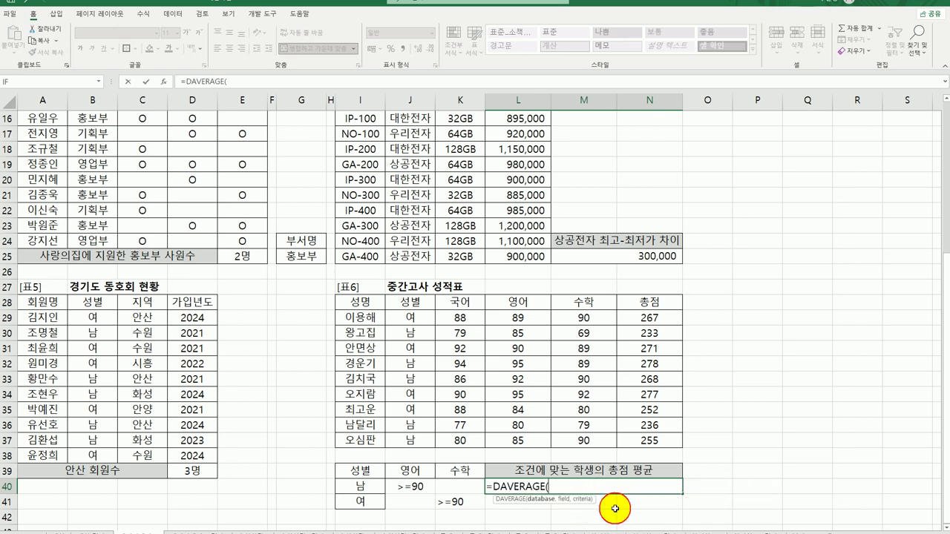
pyautogui.click(169, 82)
pyautogui.moveTo(456, 256); pyautogui.dragTo(262, 127)
pyautogui.moveTo(517, 348); pyautogui.dragTo(645, 440)
# Step: Complete the DAVERAGE function with the 총점 heading N28 as field and I39:K41 as criteria
pyautogui.click(179, 168)
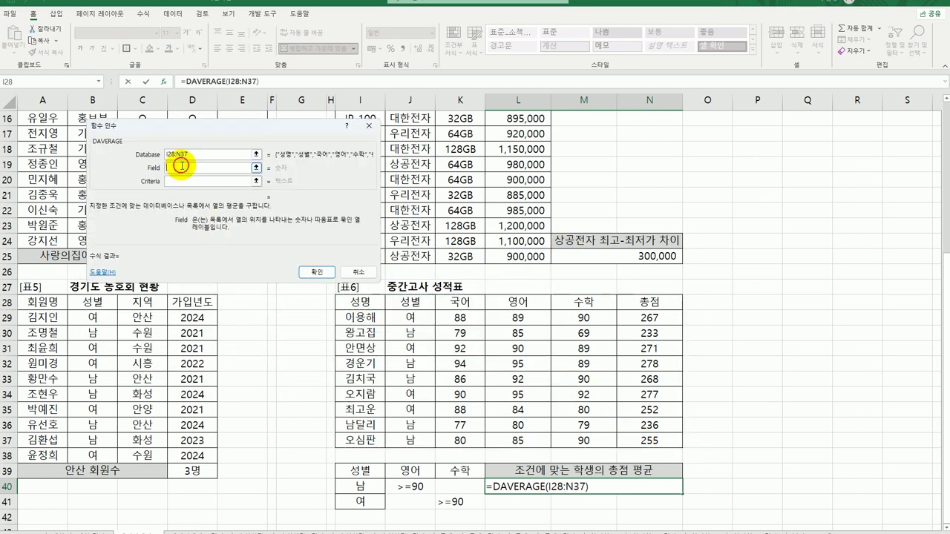
pyautogui.click(661, 302)
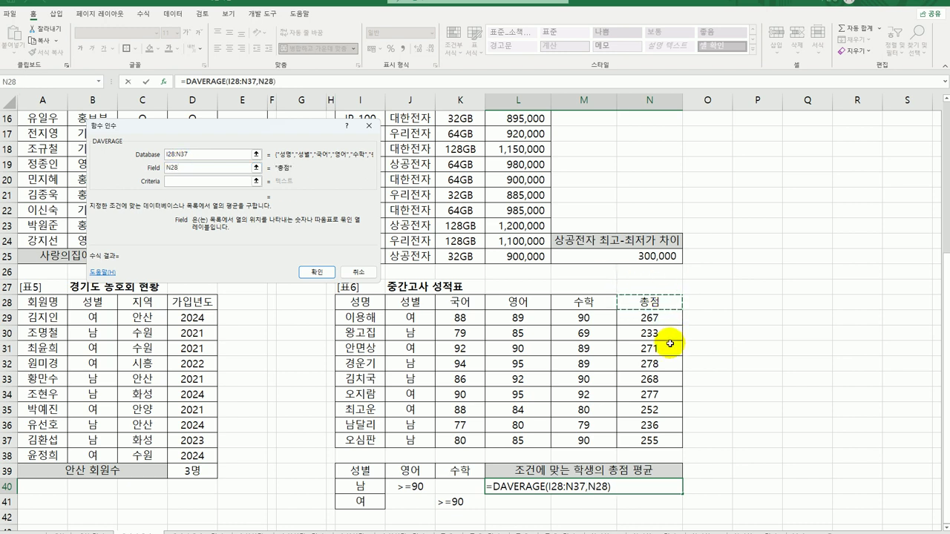
pyautogui.click(187, 183)
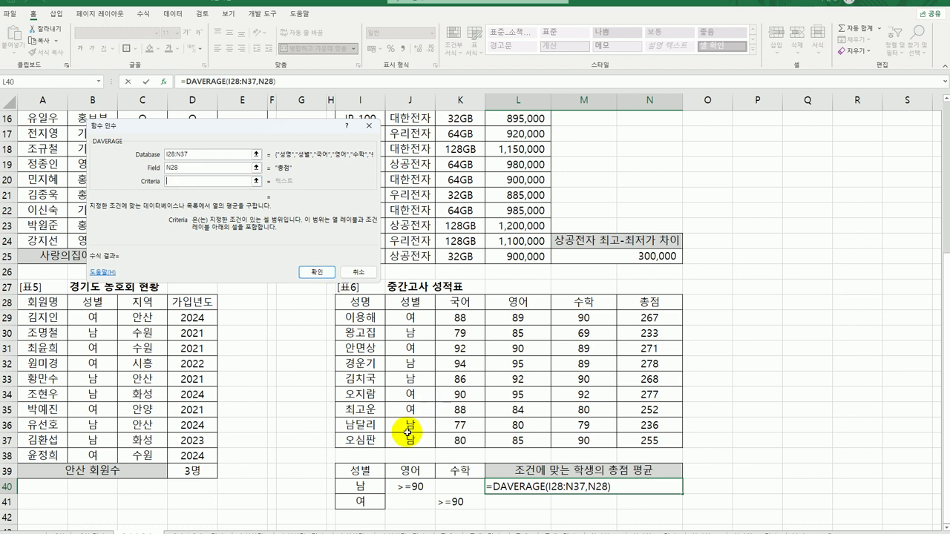
pyautogui.moveTo(367, 470); pyautogui.dragTo(449, 508)
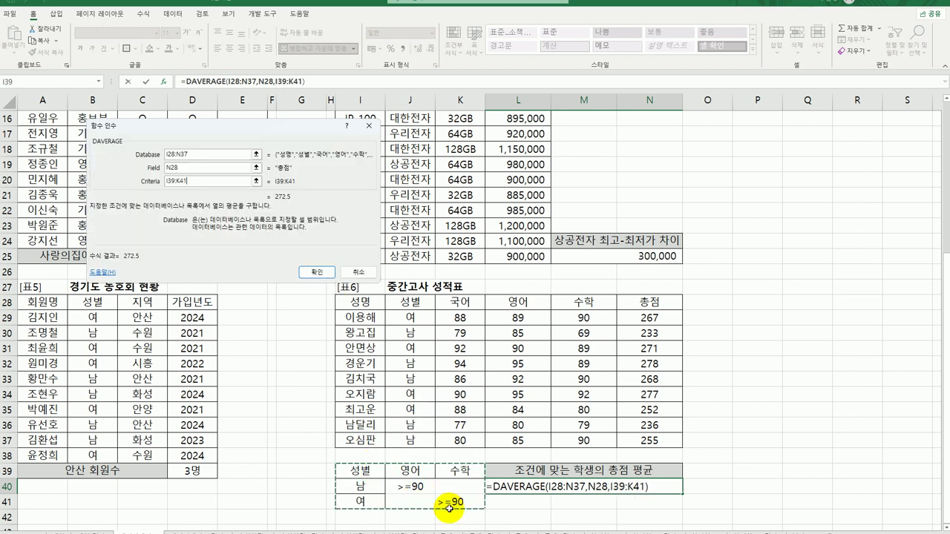
pyautogui.click(318, 272)
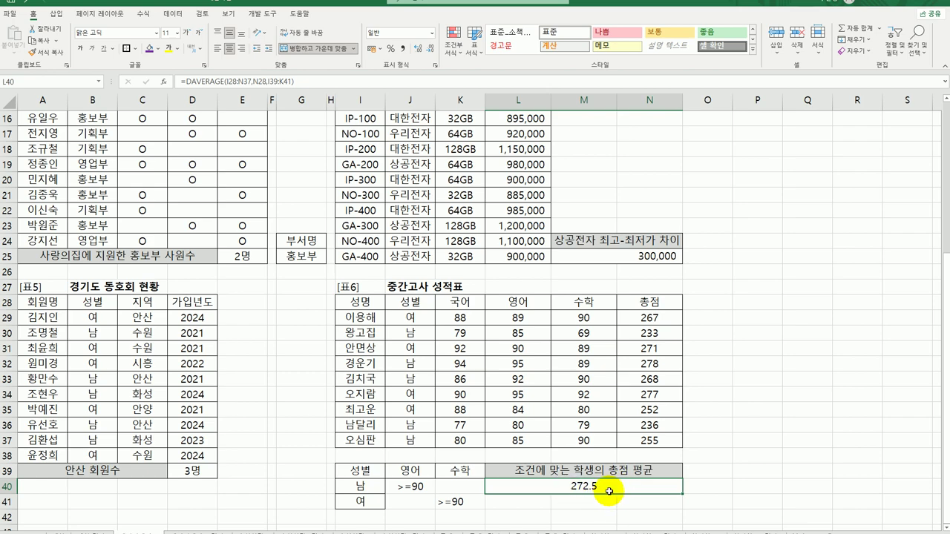
# Step: Compare the worksheet's summary results from the first tables onward with those on the following worksheet
pyautogui.scroll(5, 609, 490)
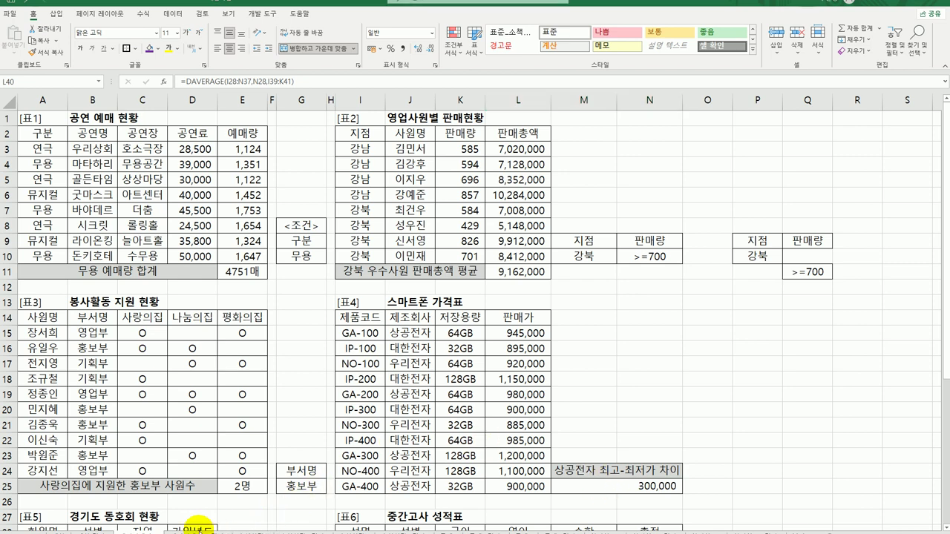
pyautogui.click(199, 529)
pyautogui.scroll(2, 307, 423)
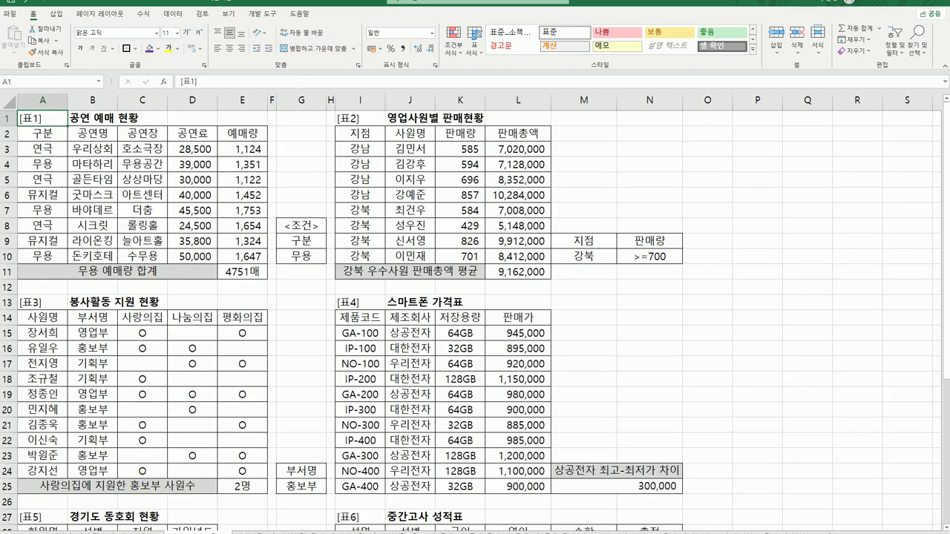
pyautogui.hotkey('ctrl', 'pageup')
pyautogui.hotkey('ctrl', 'pagedown')
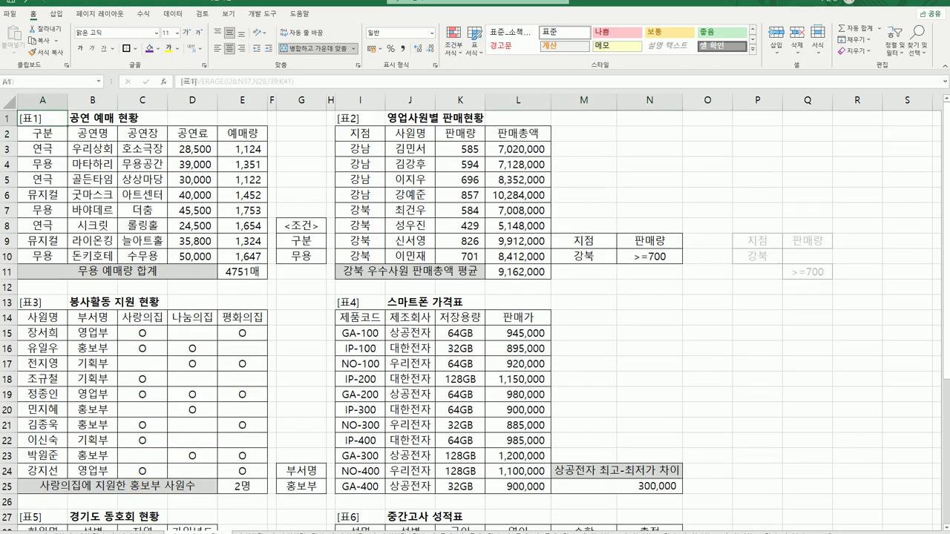